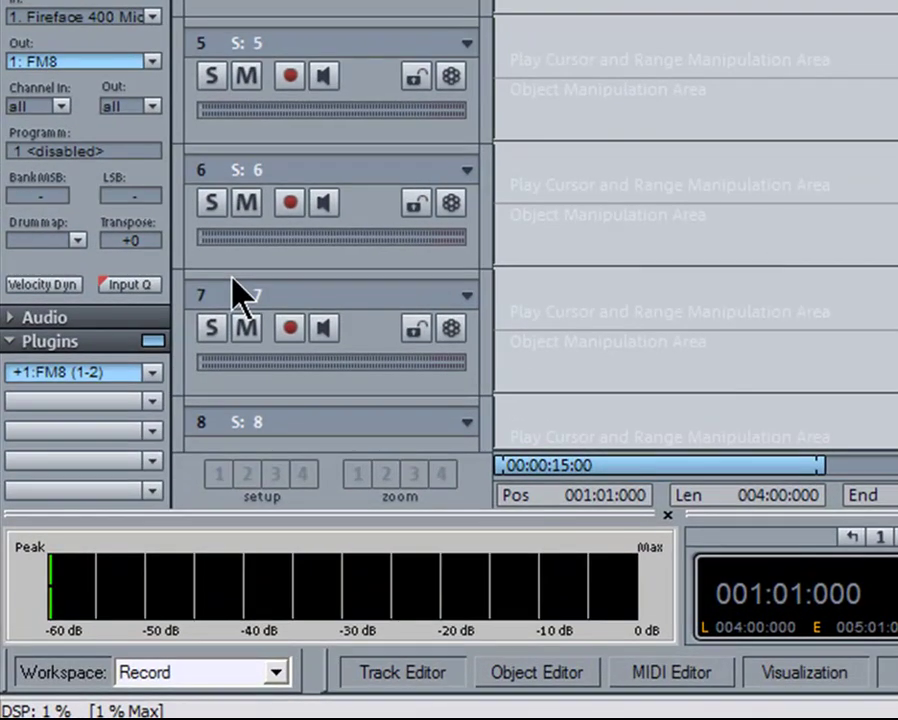
Step: Enable Input Q for track 1 (MidiBass) in the Track Editor's MIDI section
click(146, 287)
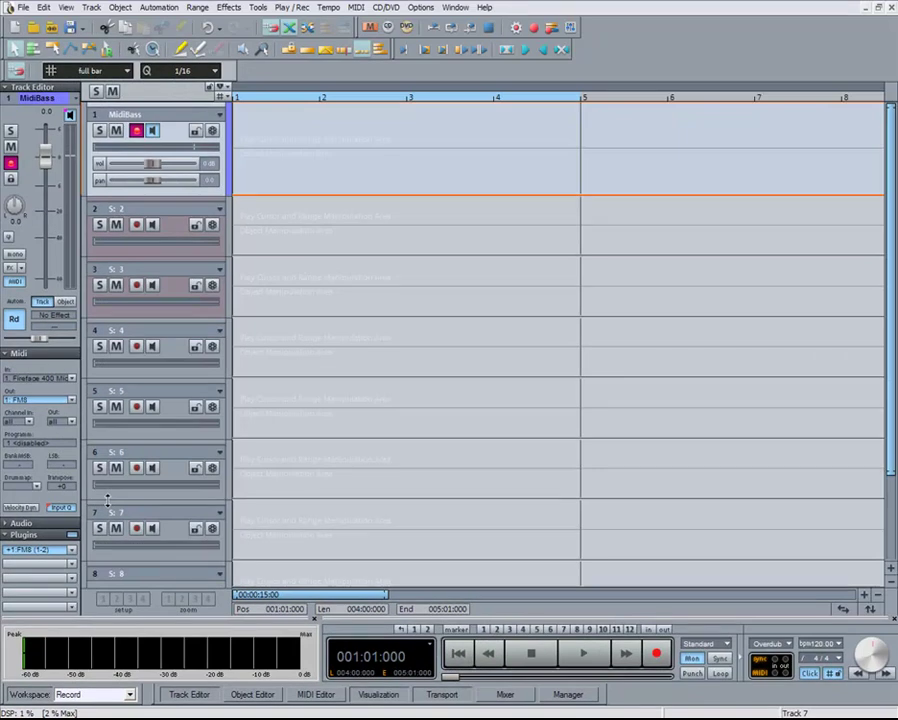
click(355, 7)
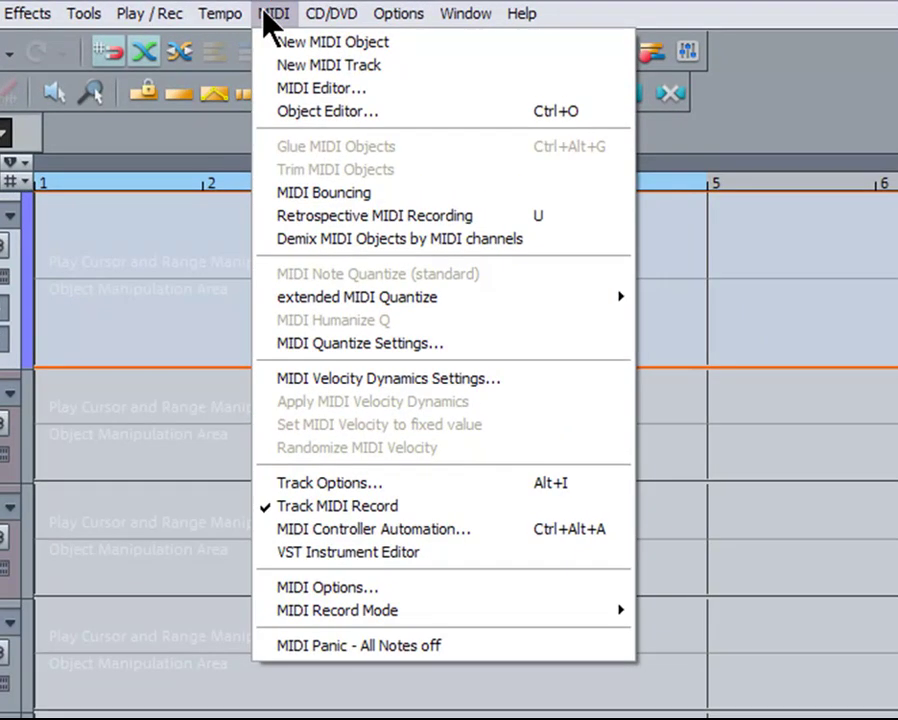
mouse_move(322, 308)
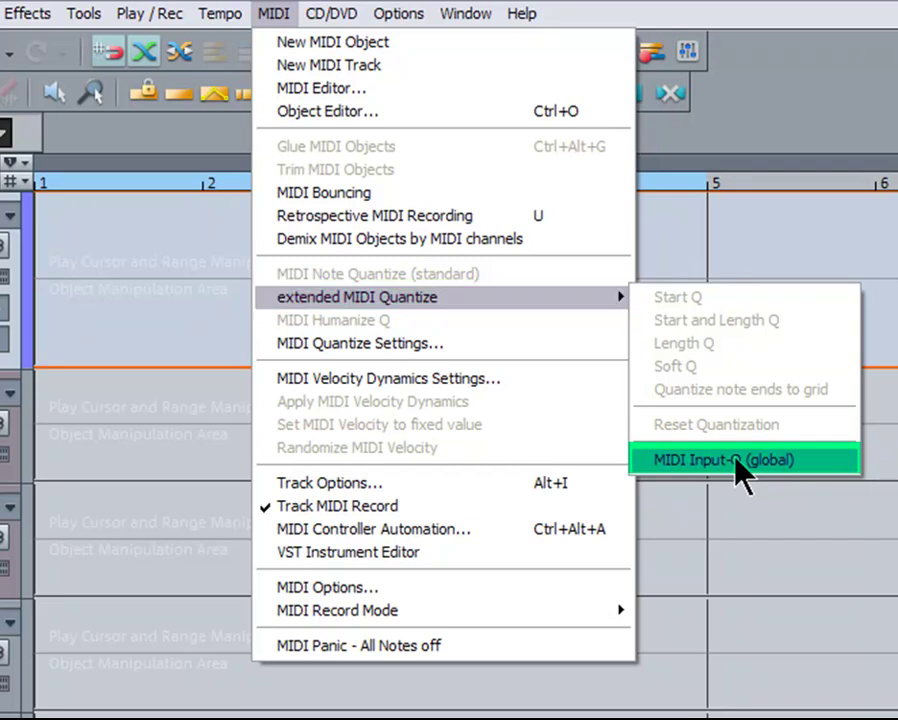
click(696, 140)
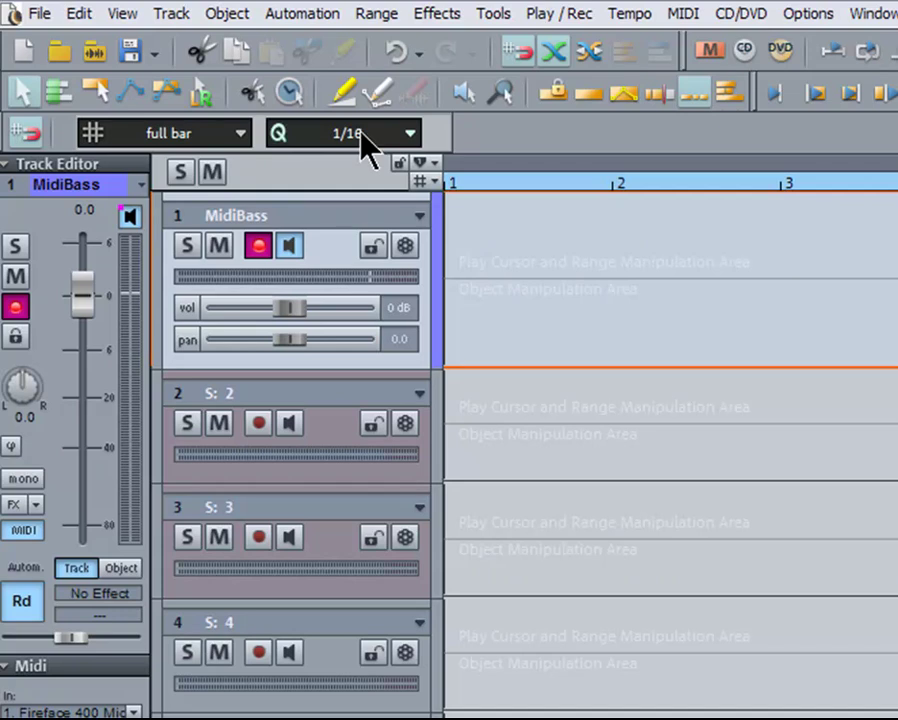
Step: Set the toolbar quantize grid to 1/8 notes
click(362, 134)
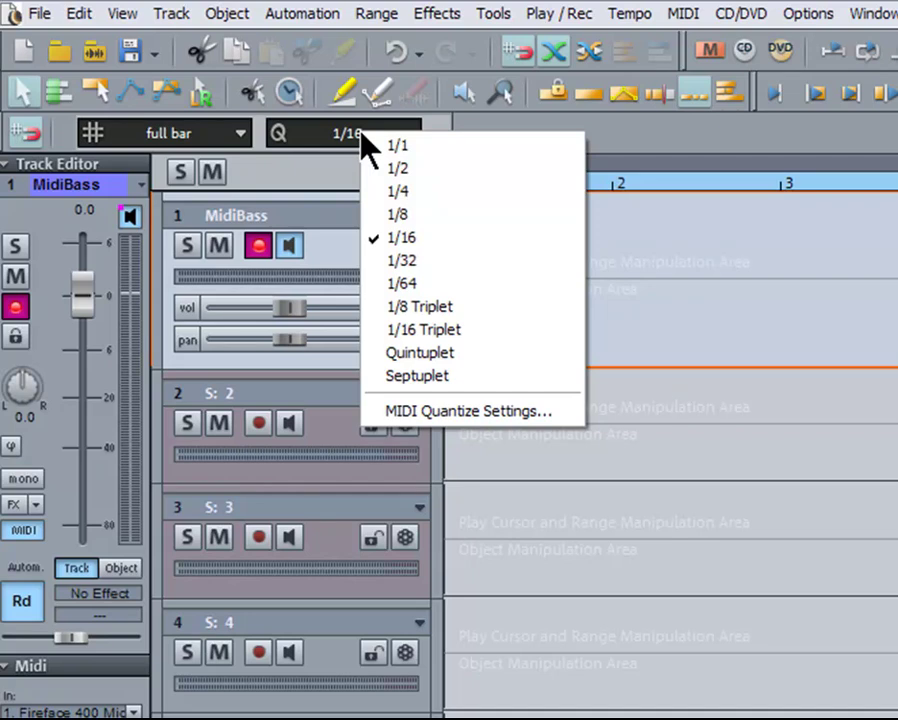
click(384, 212)
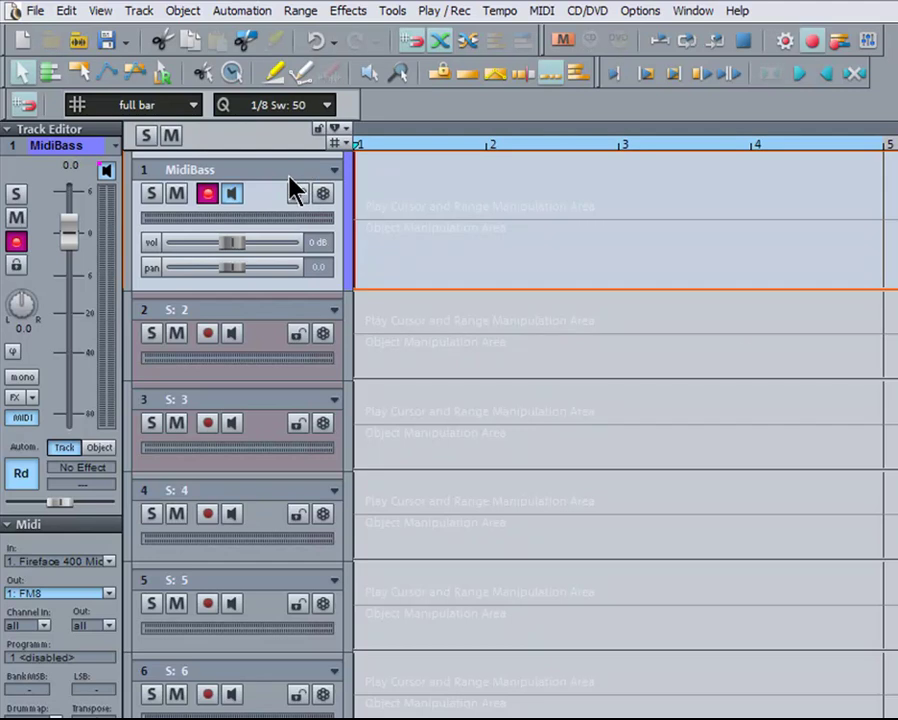
Step: Record MIDI Take10 on MidiBass from bar 1 to bar 5, keep it, and play it back
key(r)
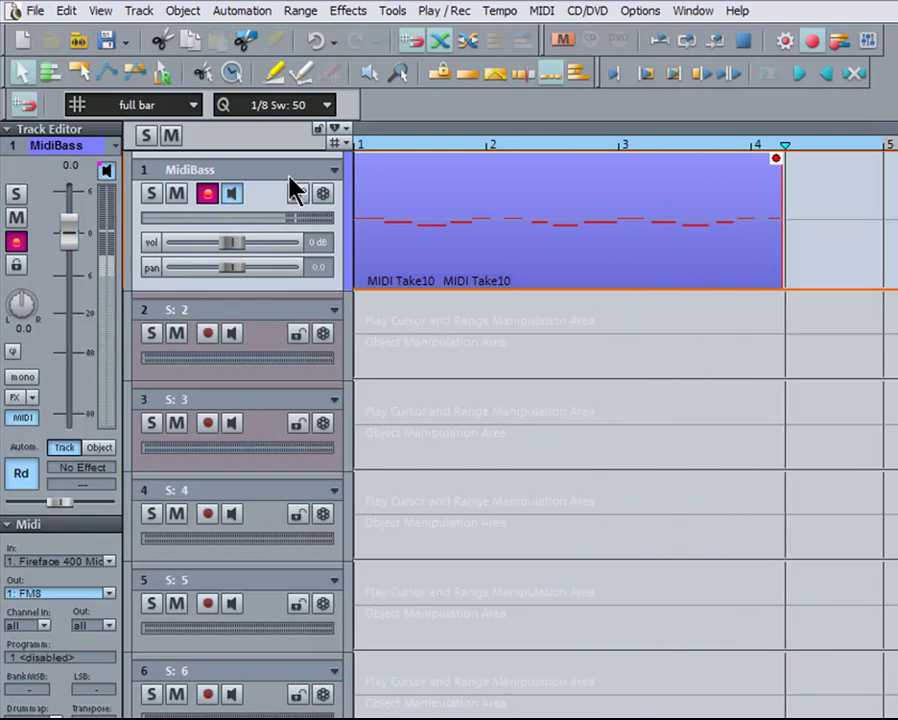
key(space)
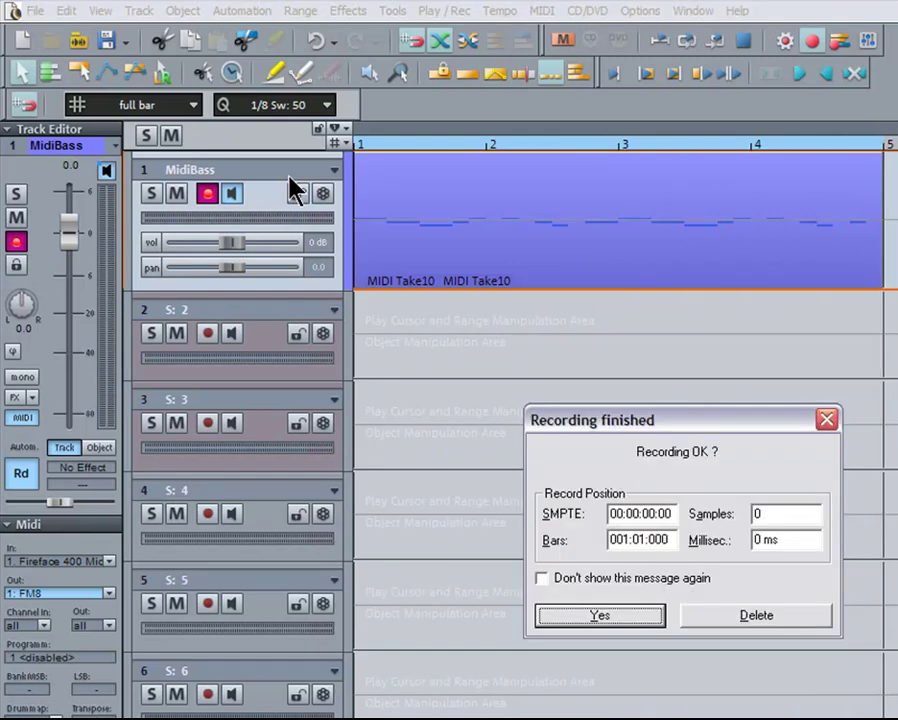
key(Return)
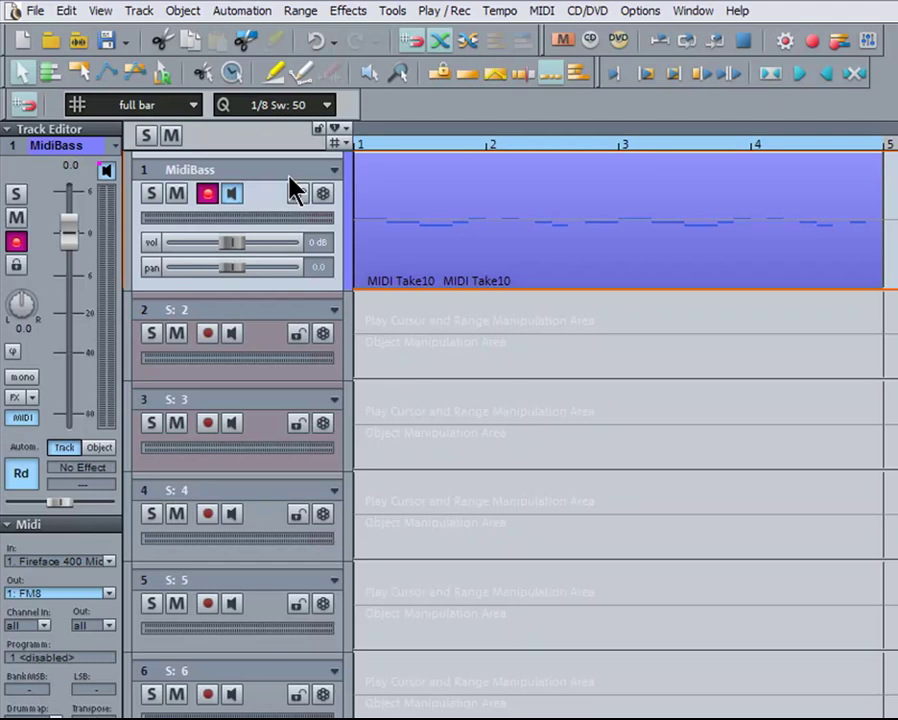
key(space)
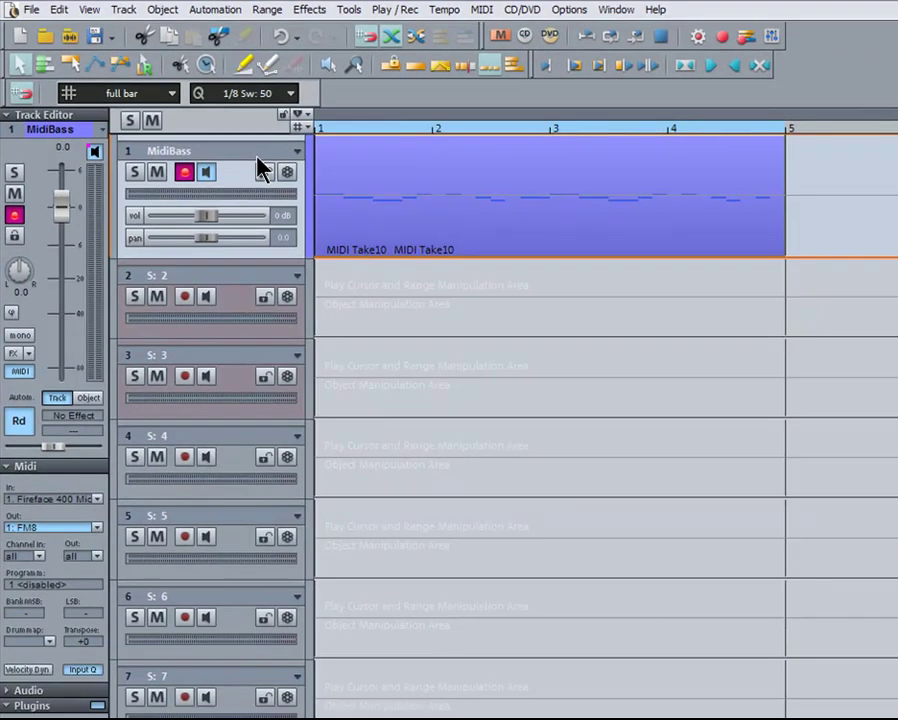
Step: Reset MIDI Take10's quantization in MIDI Quantize Settings, then apply Standard Q
click(370, 244)
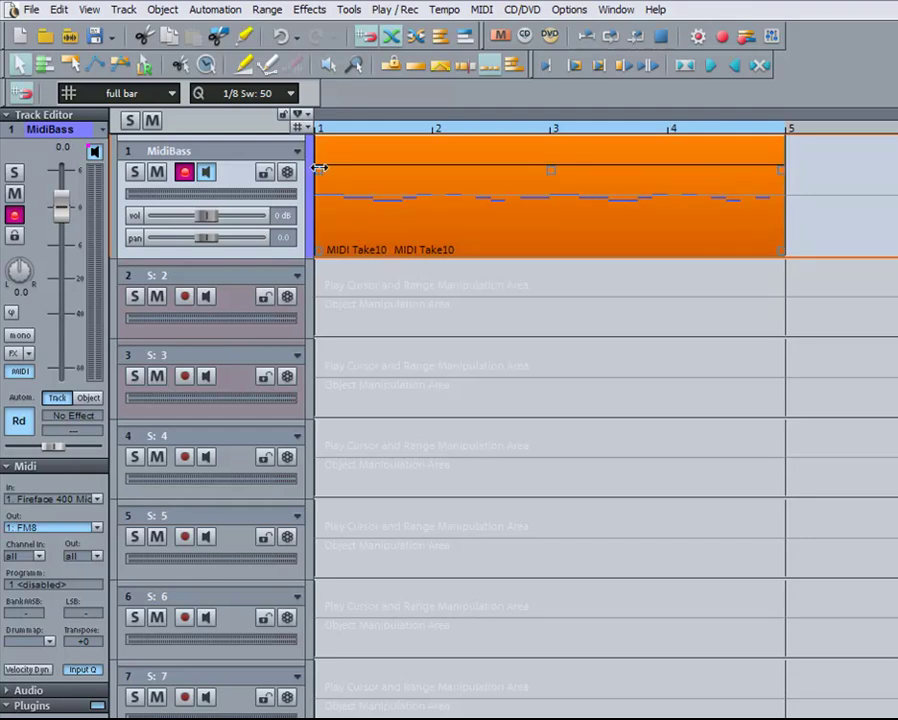
click(224, 92)
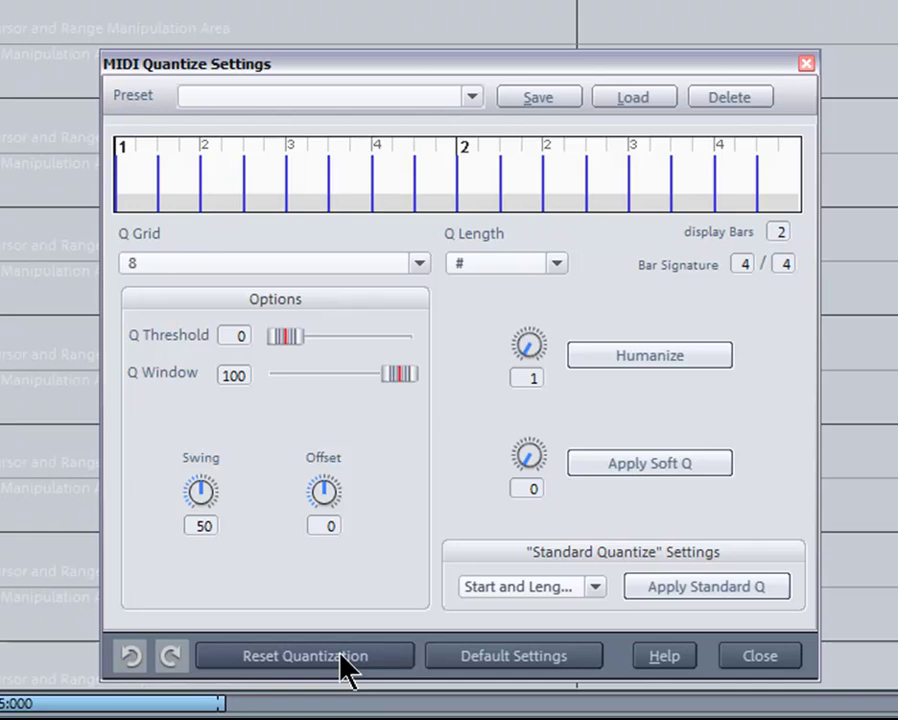
click(340, 657)
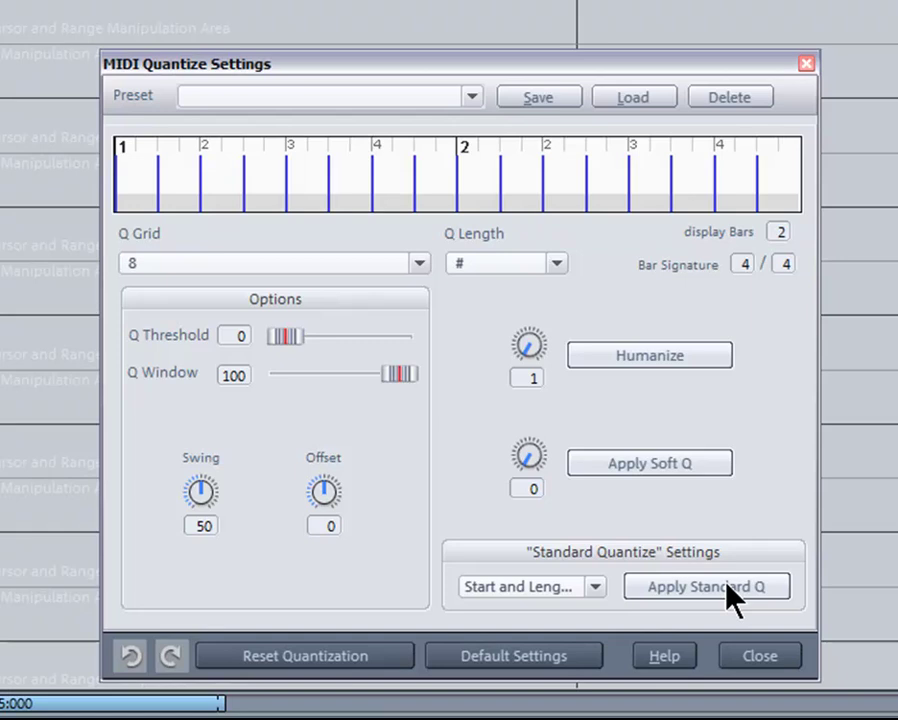
click(728, 588)
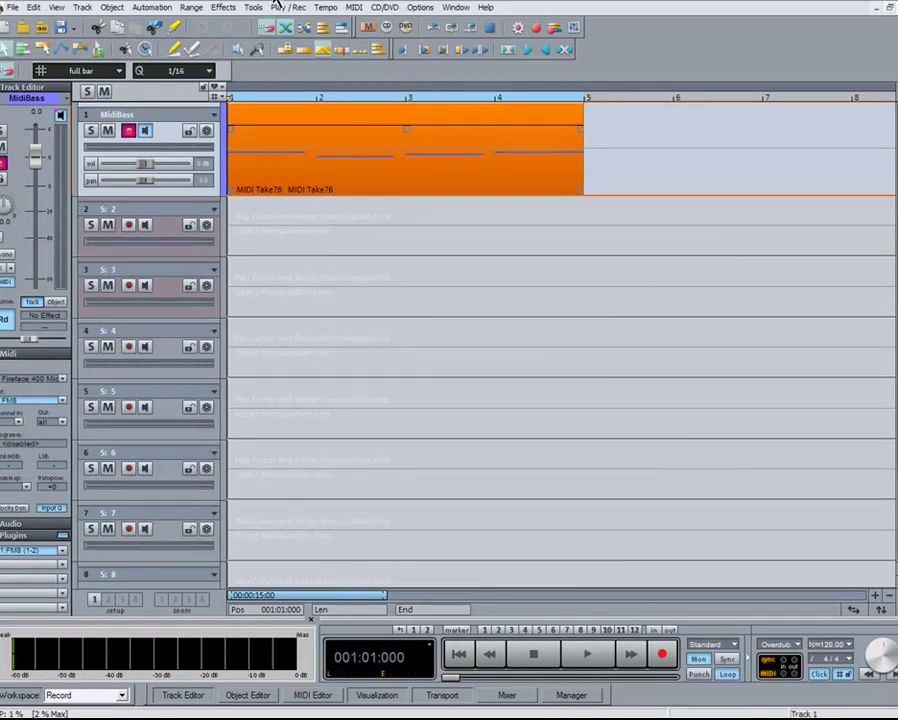
Step: Reset the selected take's quantization via MIDI > extended MIDI Quantize > Reset Quantization
click(358, 8)
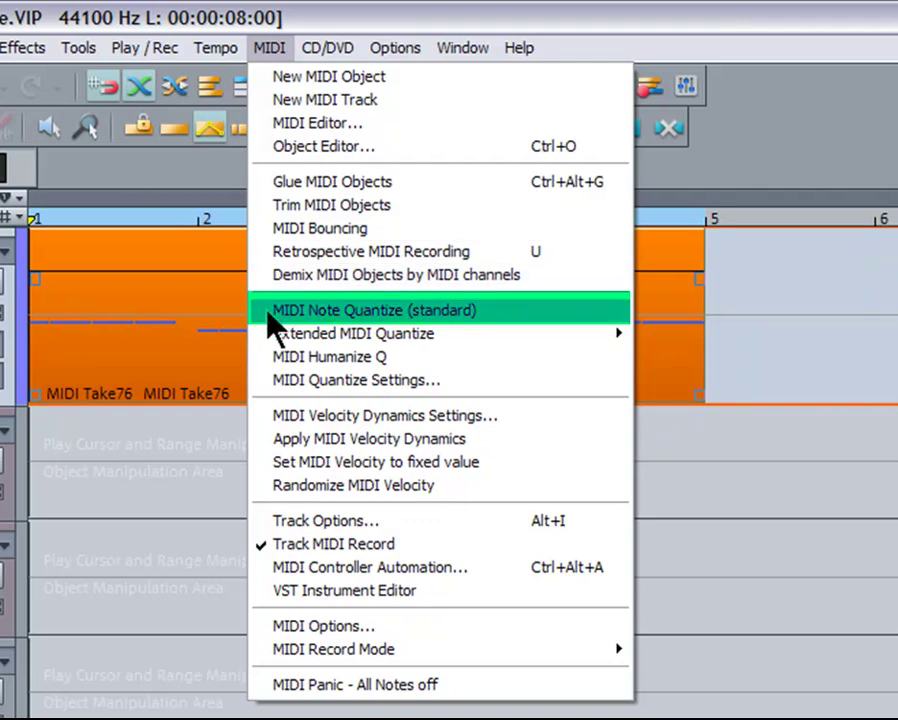
mouse_move(261, 342)
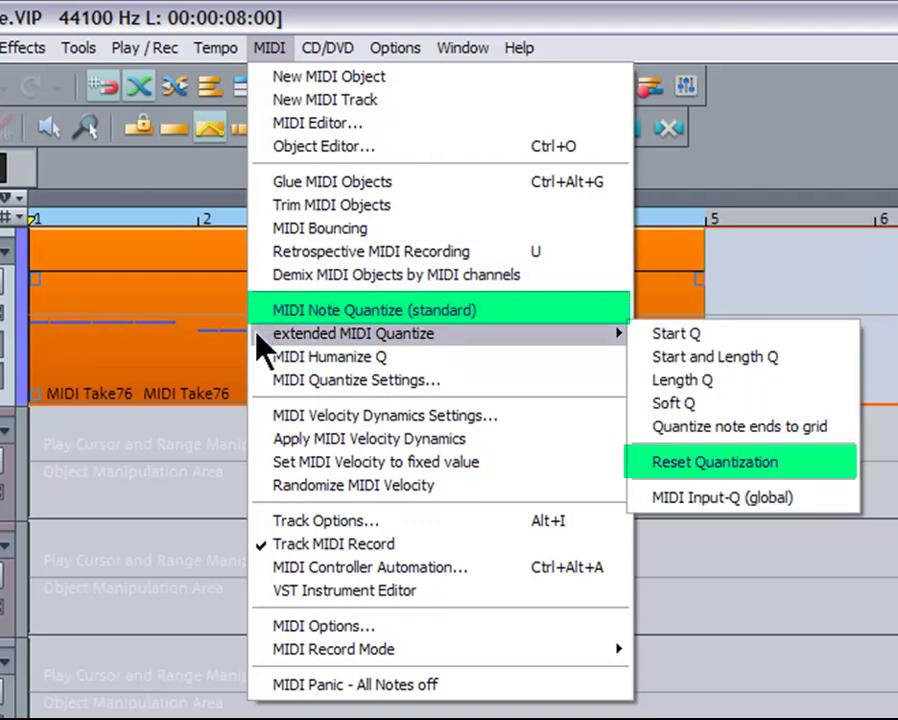
click(826, 478)
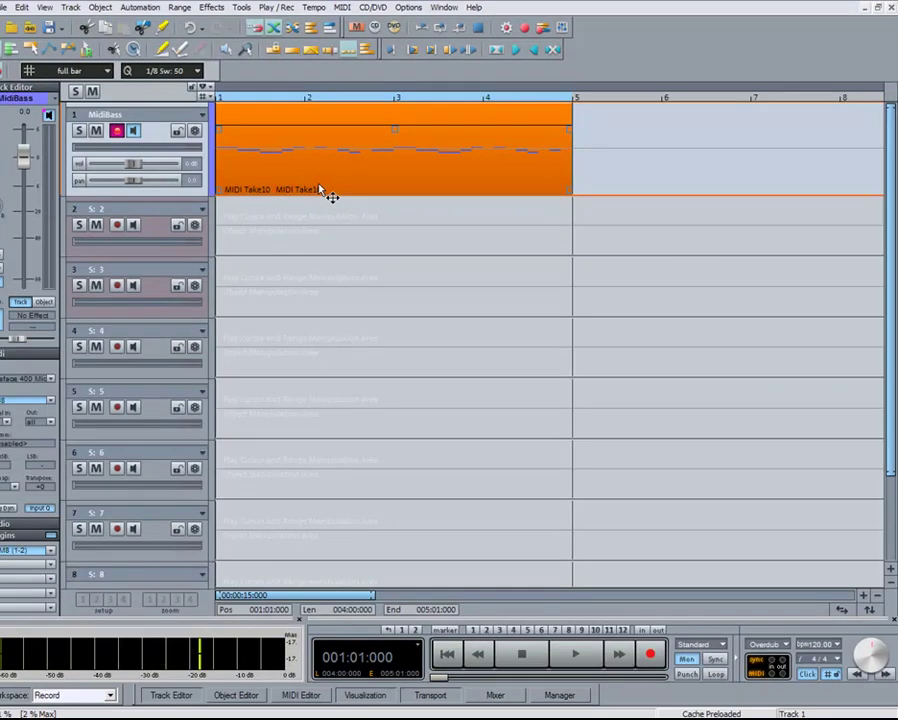
Step: Open MIDI Take10 in the MIDI Editor, reset its quantization, and play the unquantized notes
double_click(318, 188)
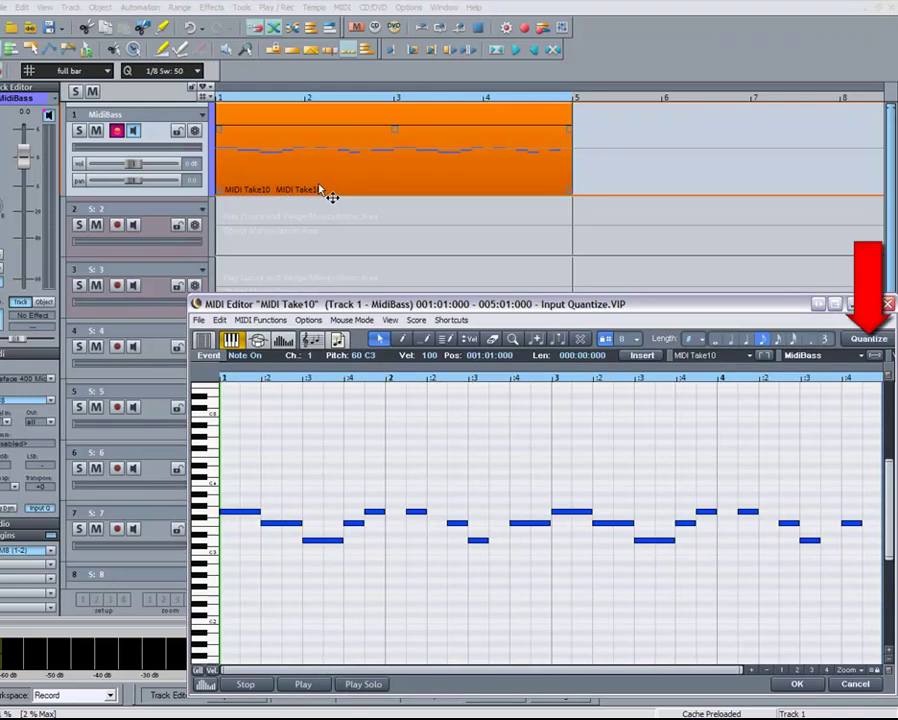
click(868, 338)
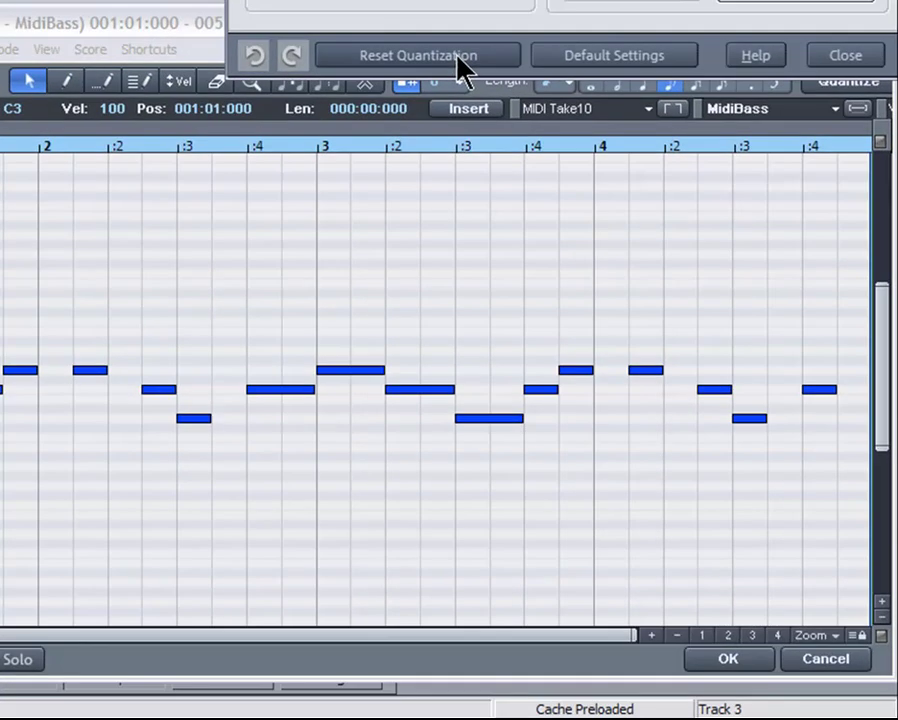
click(458, 58)
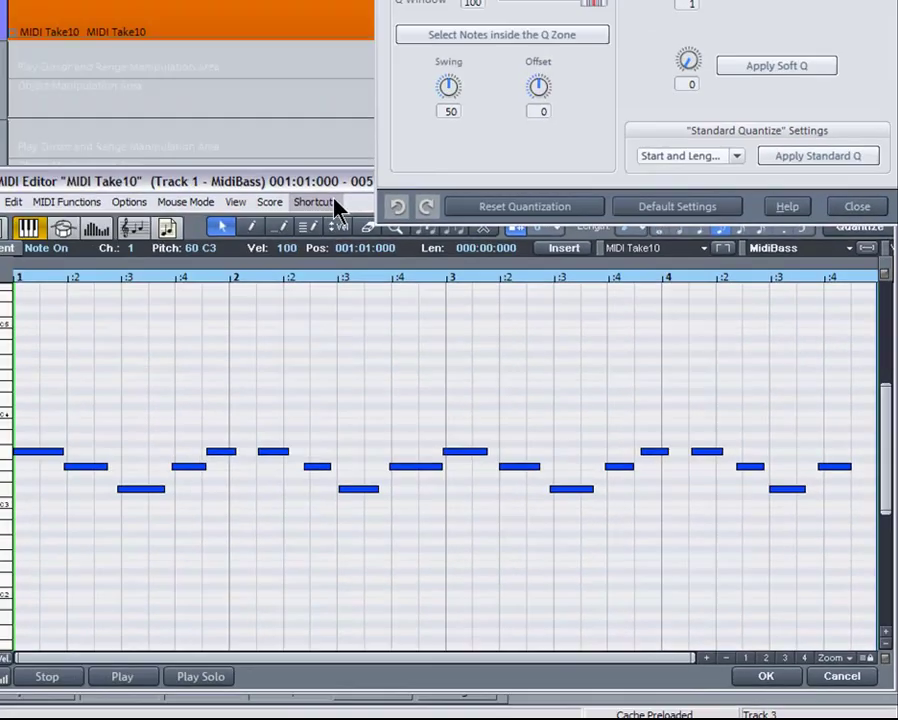
key(space)
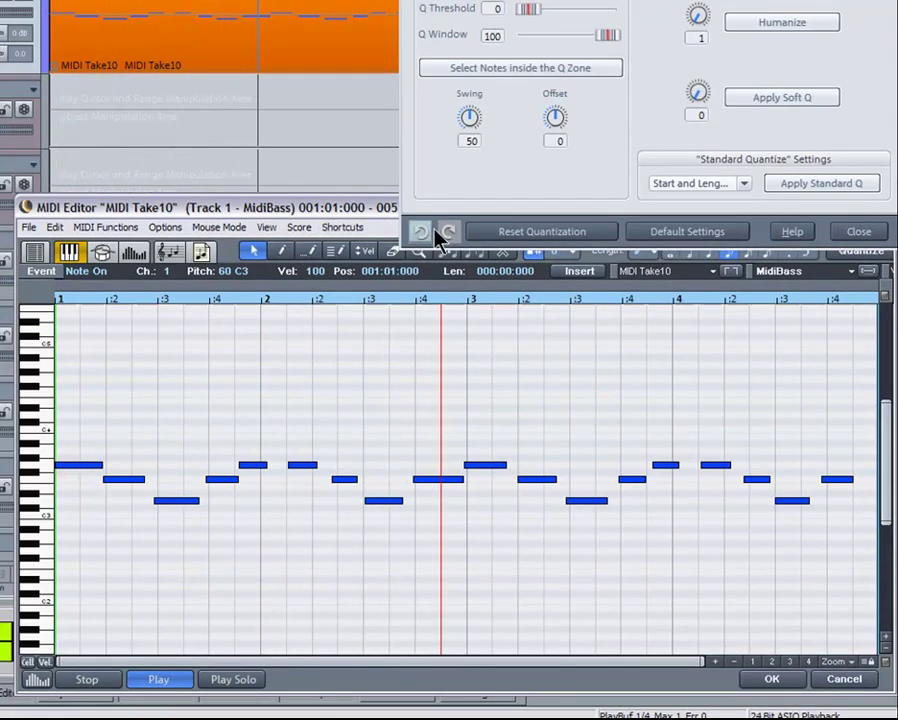
Step: Apply Standard Q to the bass notes and play back the quantized take
click(818, 215)
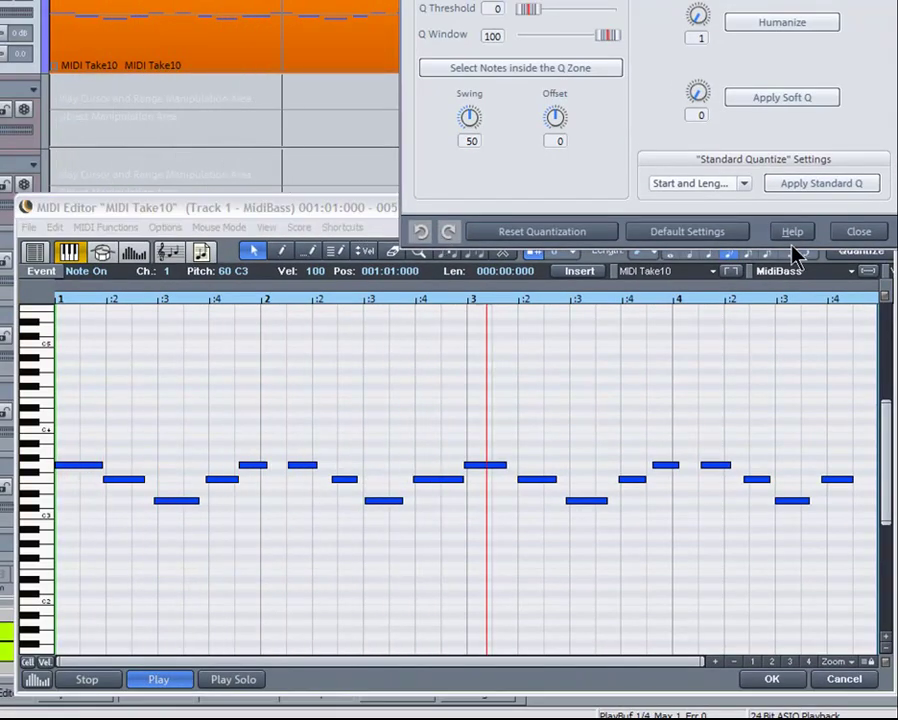
click(813, 192)
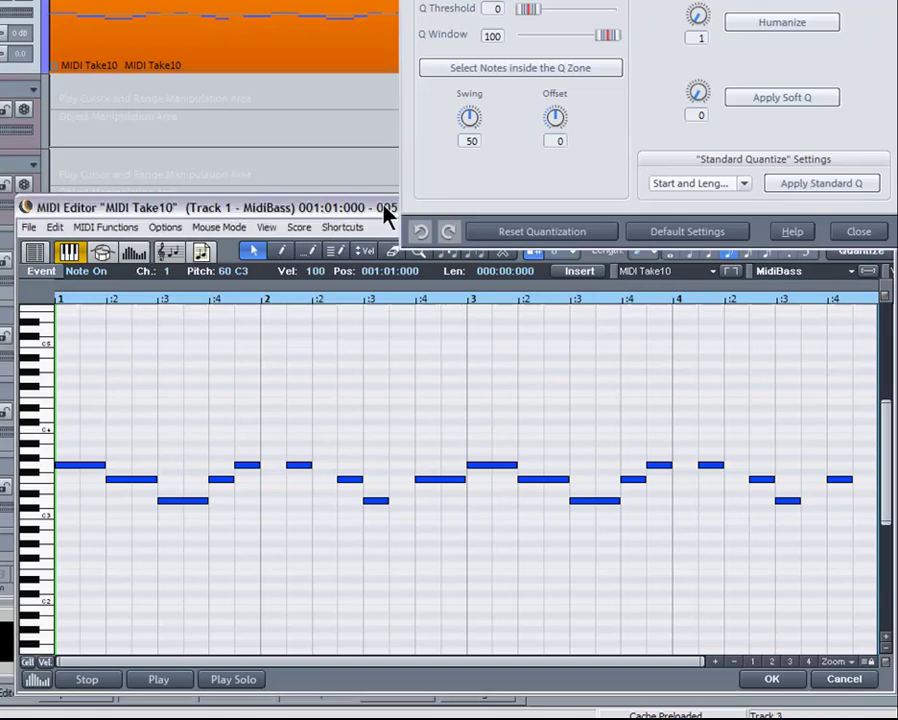
key(space)
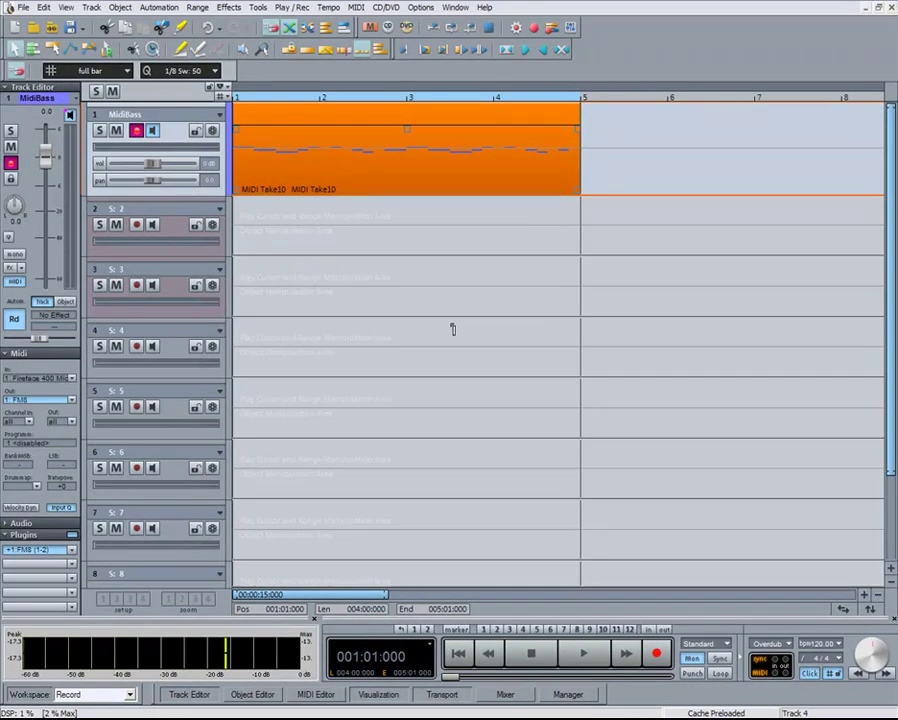
Step: Delete the MIDI Take10 object and set the input quantize grid to 1/16
key(Delete)
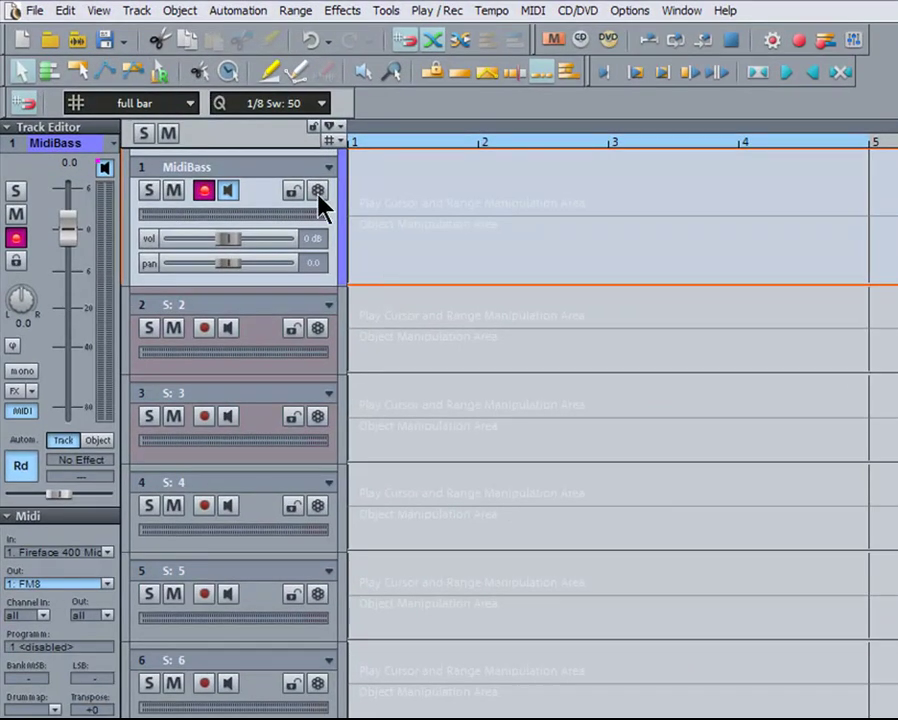
click(304, 103)
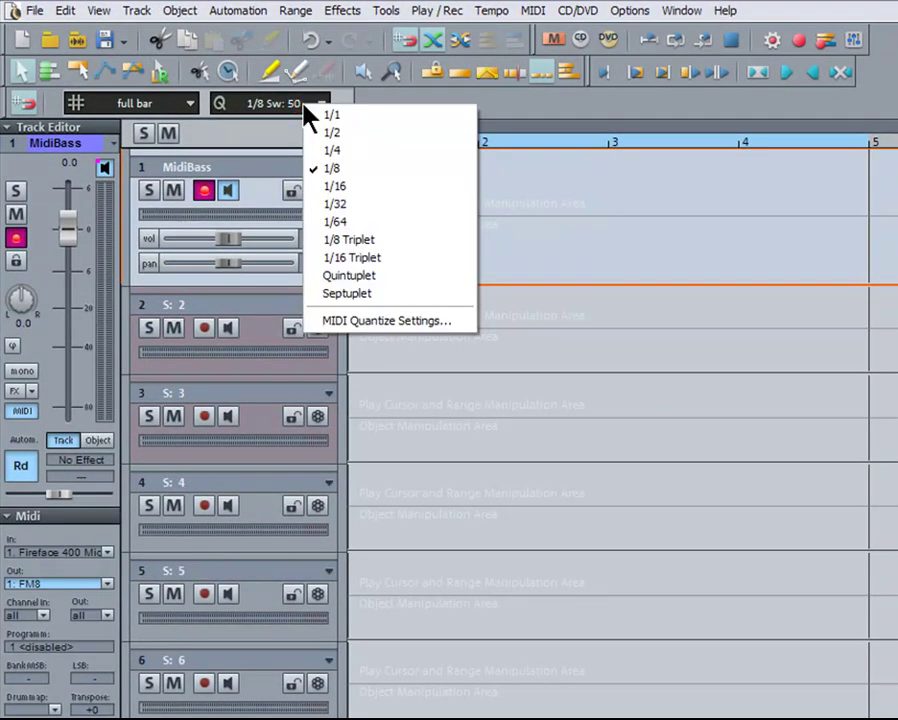
click(335, 186)
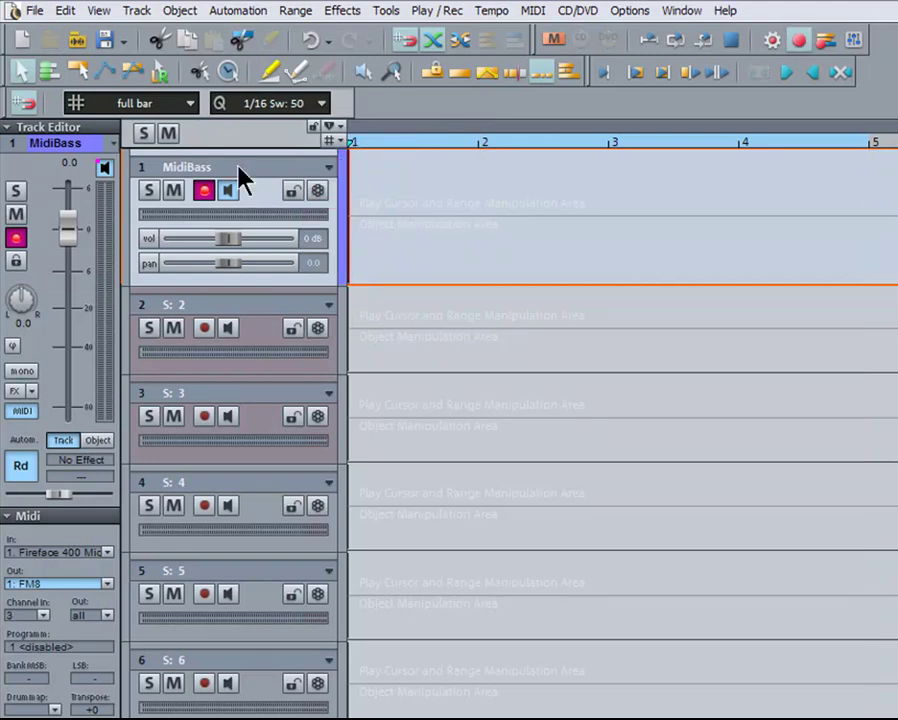
Step: Record a new bass take on MidiBass spanning bars 1–5 and keep it
key(r)
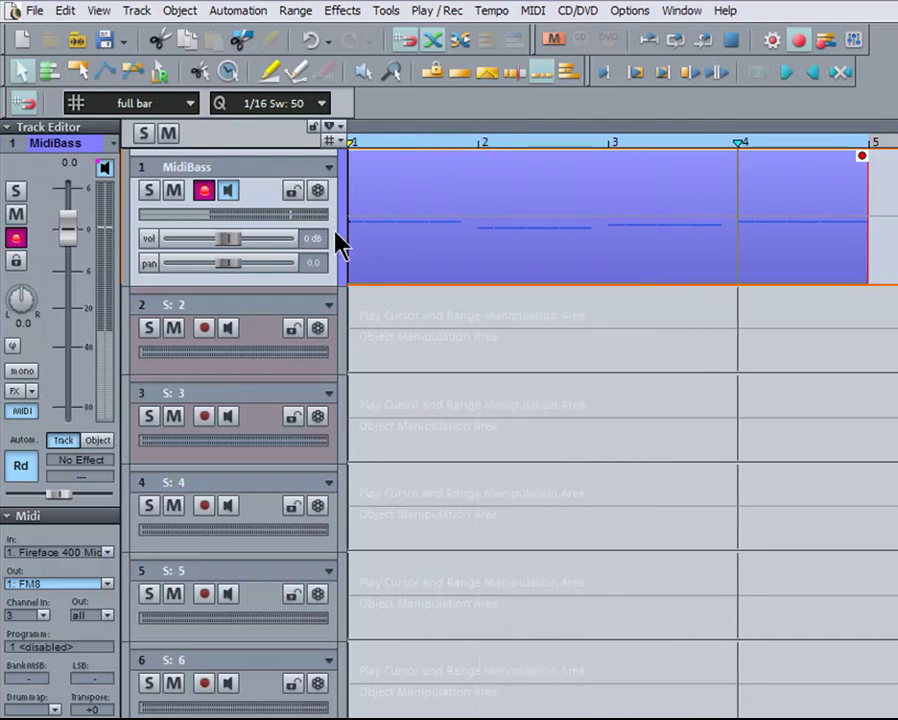
key(space)
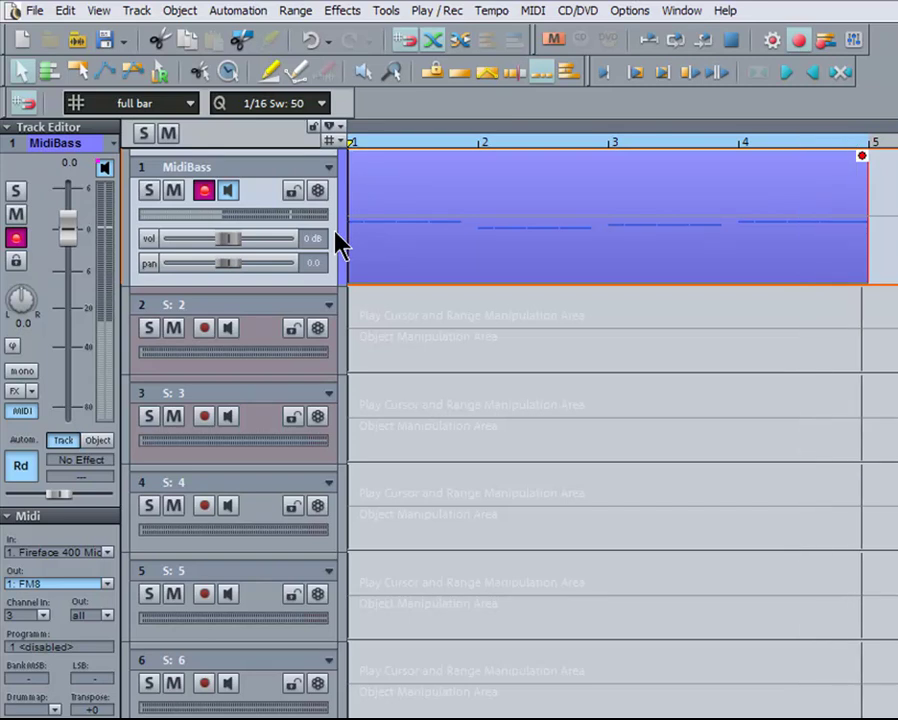
key(Return)
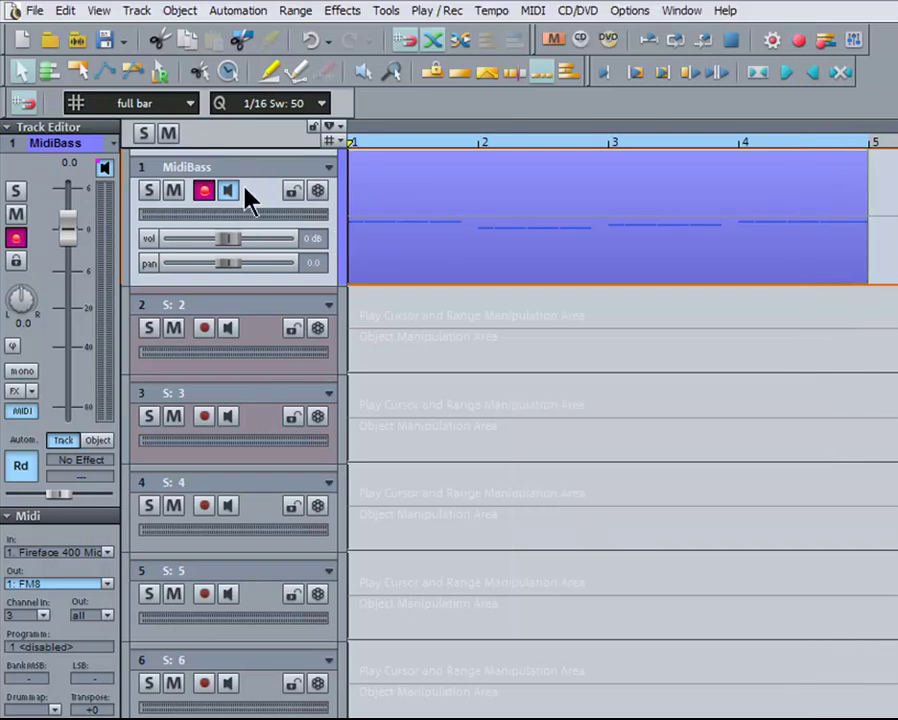
Step: Open MIDI Take76 in the MIDI Editor, play it, reset its quantization and reapply Standard Q
double_click(396, 256)
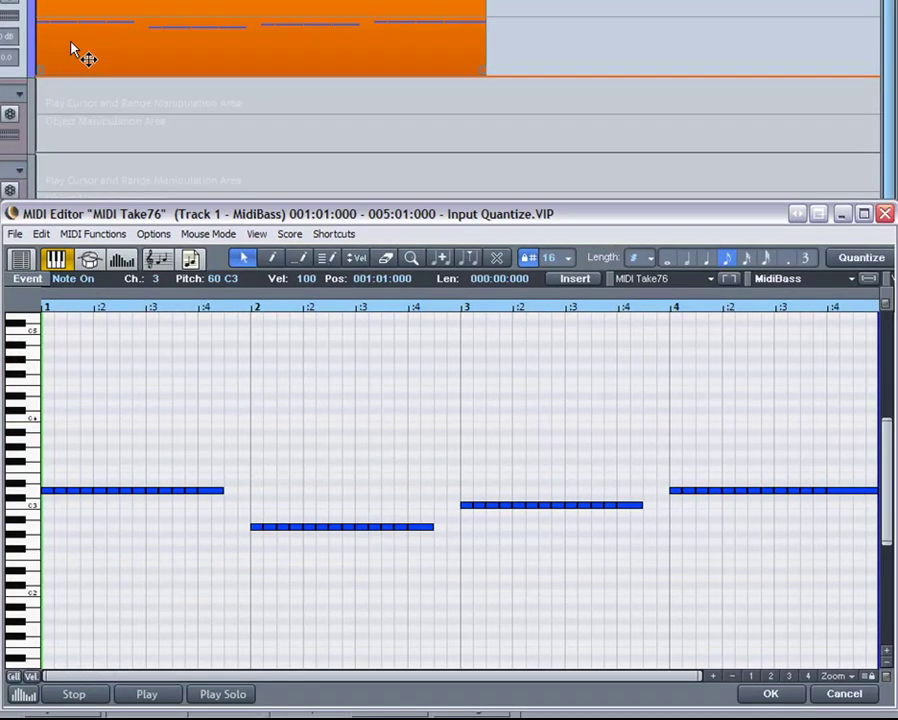
click(859, 262)
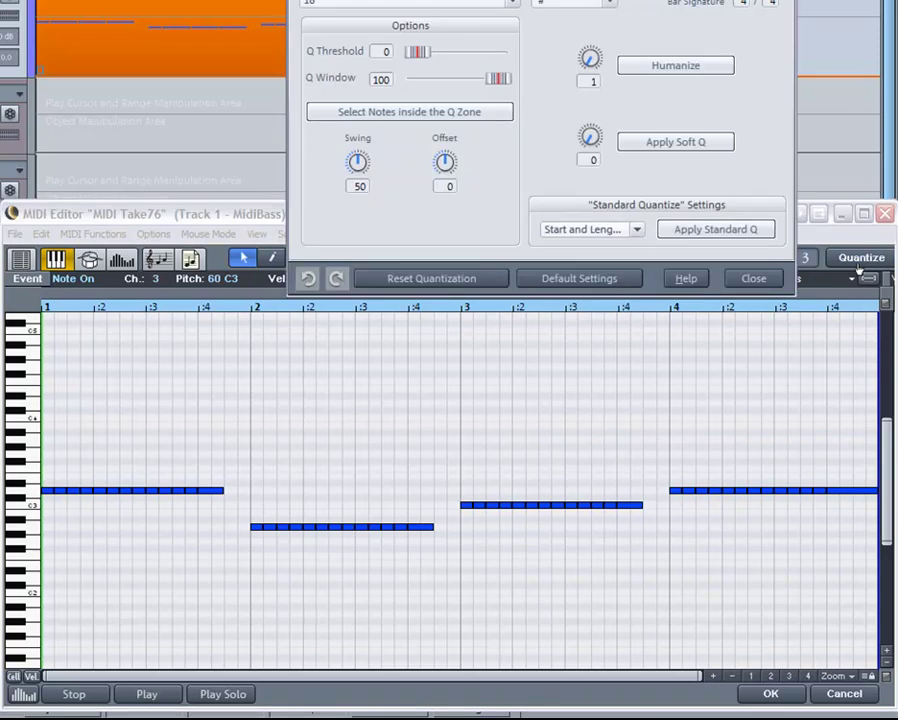
click(127, 233)
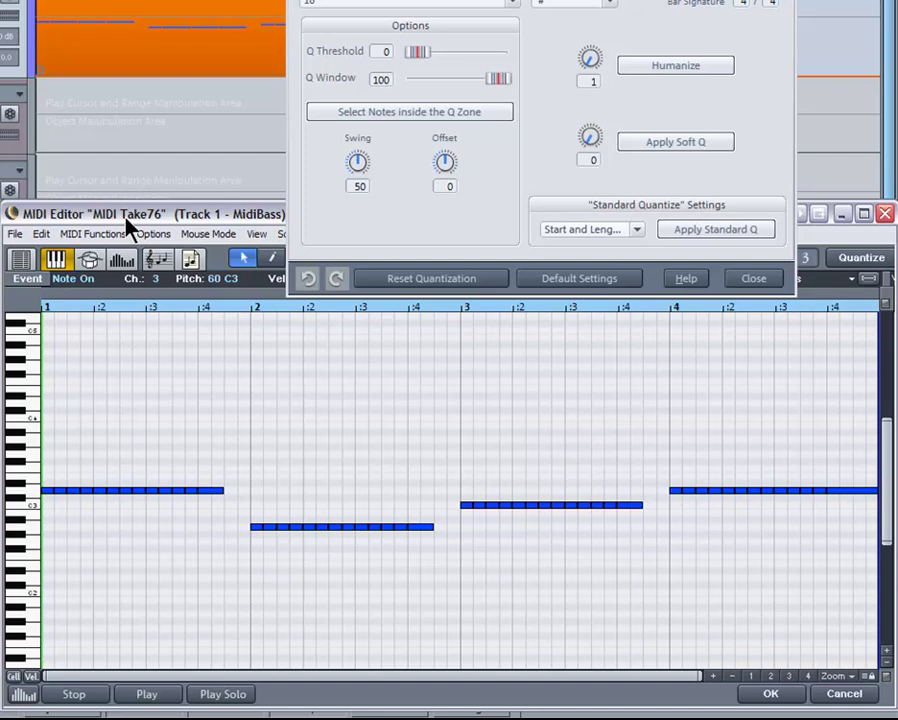
key(space)
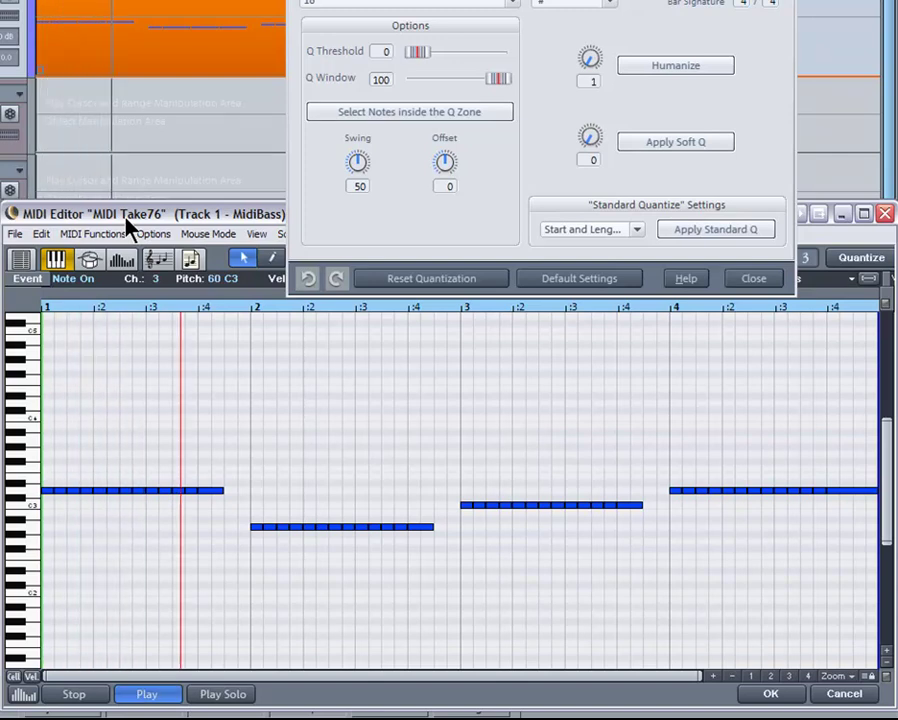
click(432, 278)
click(447, 289)
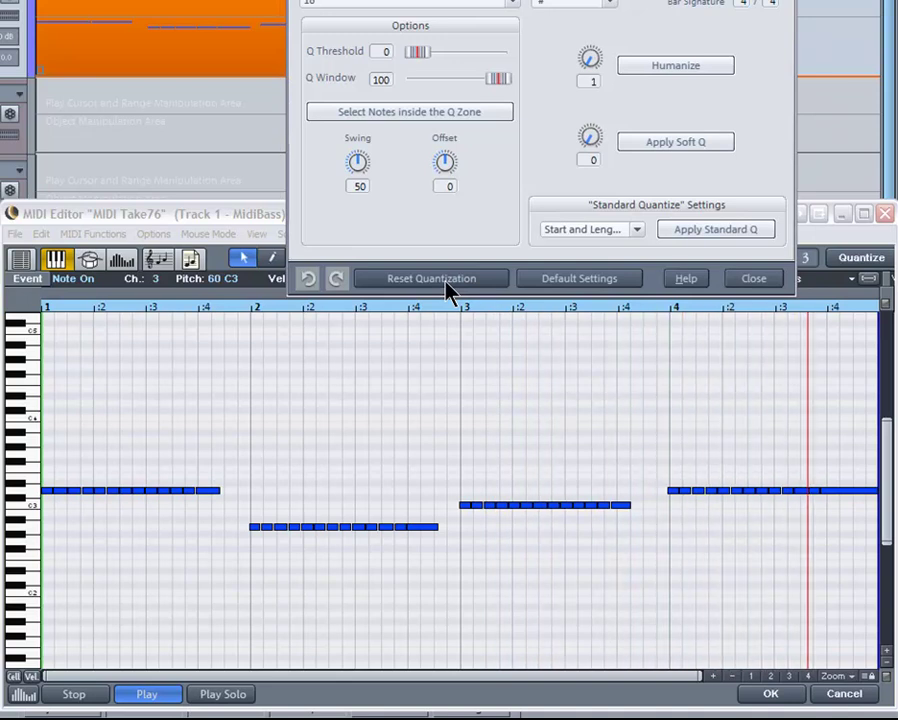
click(698, 232)
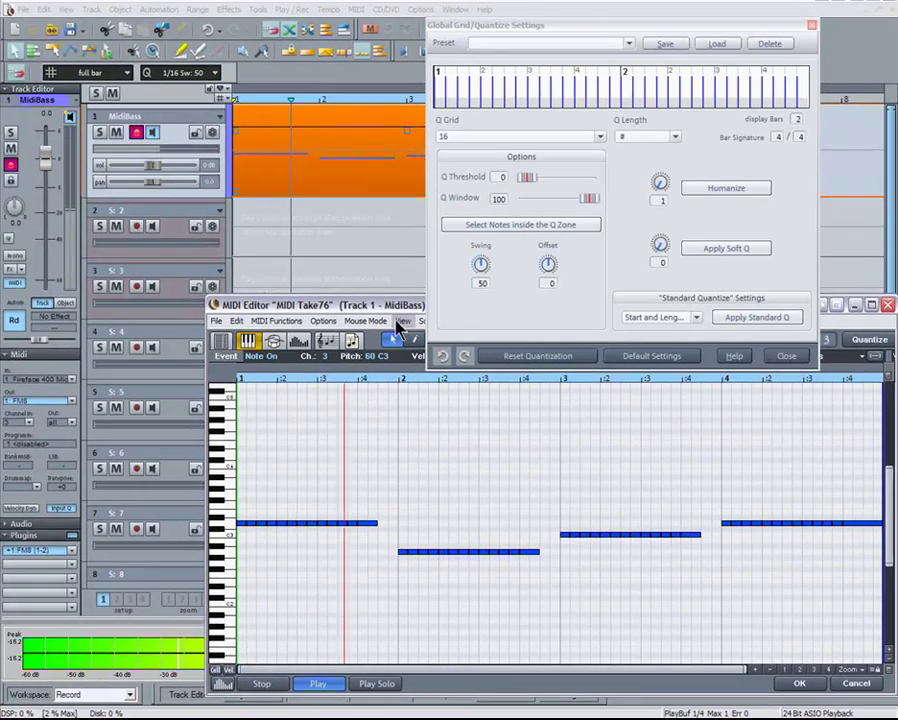
Step: Stop playback and record the MIDI Take49 drum take on the Battery 3 Hip Hop Kit track
key(space)
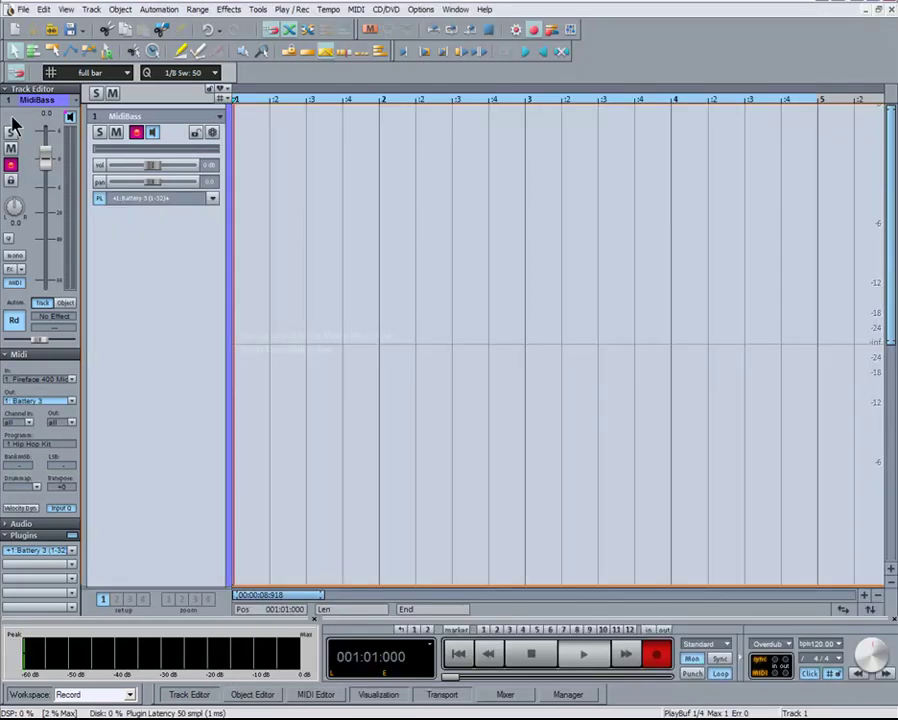
key(r)
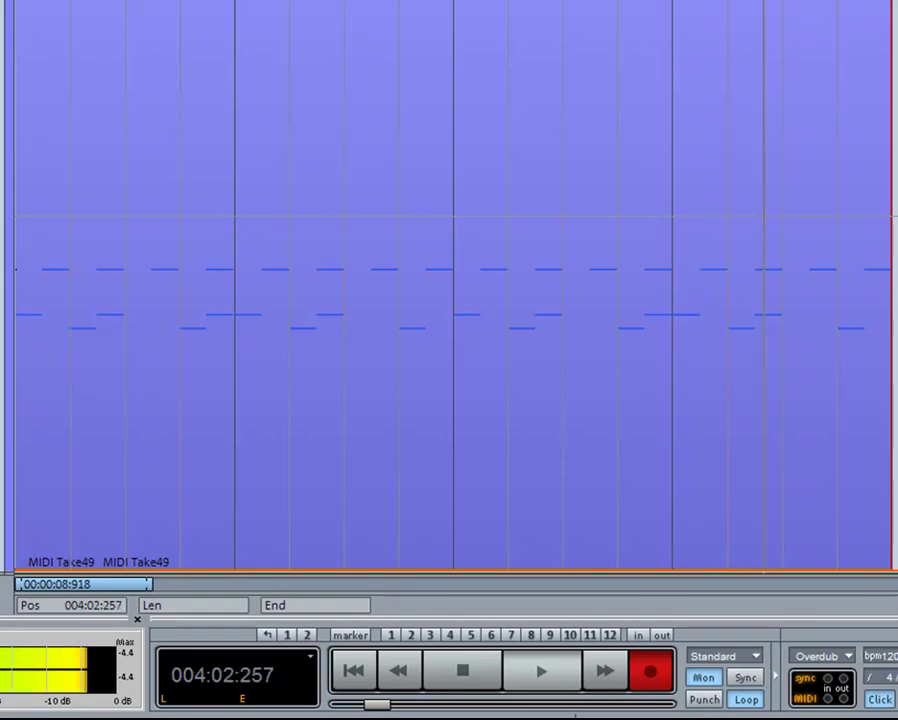
key(space)
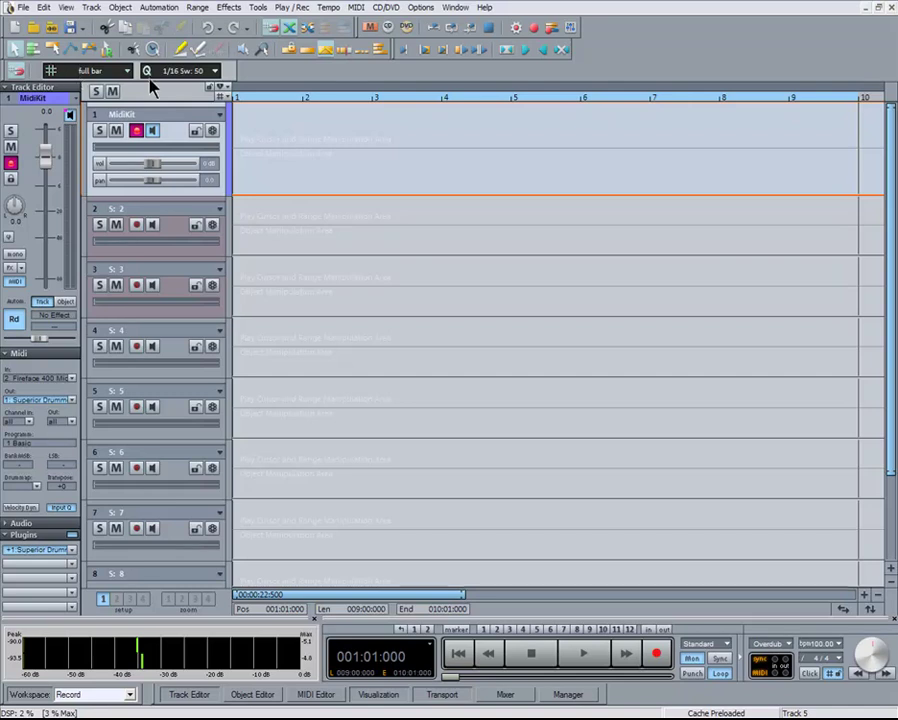
click(174, 77)
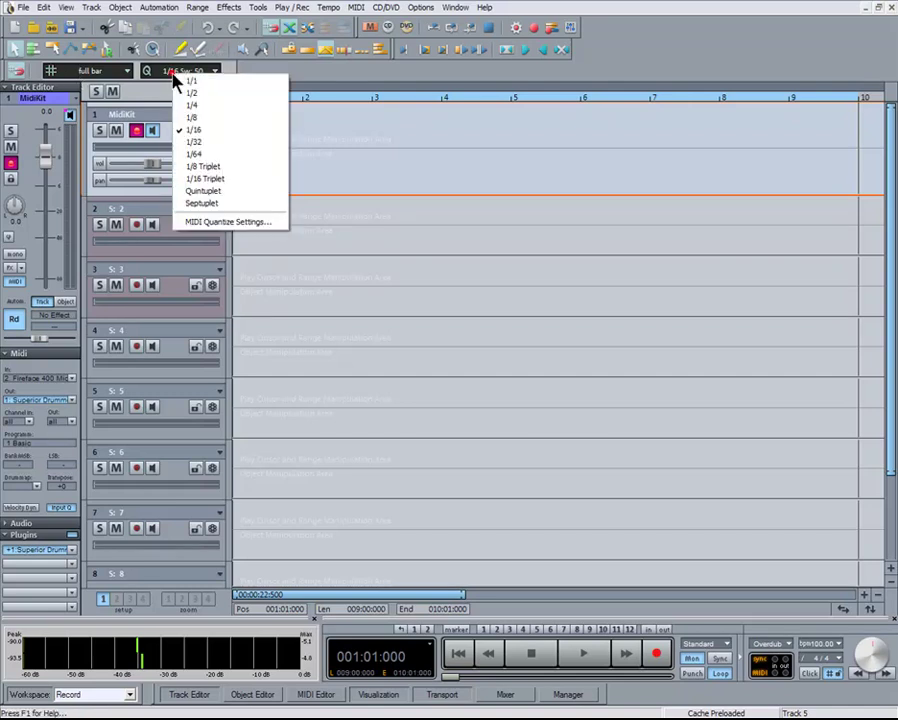
key(Up)
key(Return)
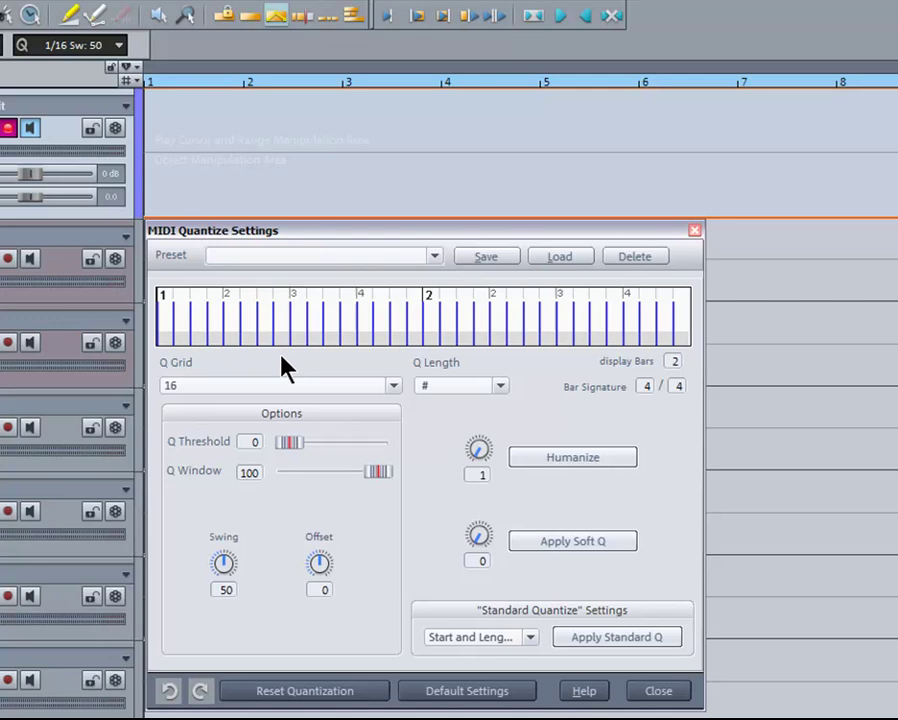
click(395, 387)
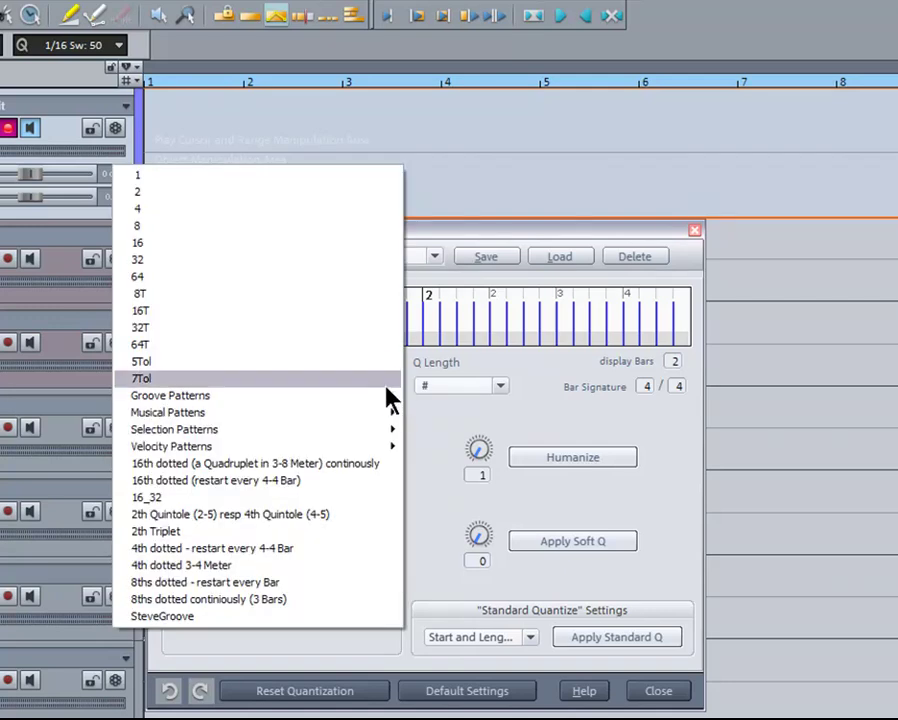
mouse_move(386, 394)
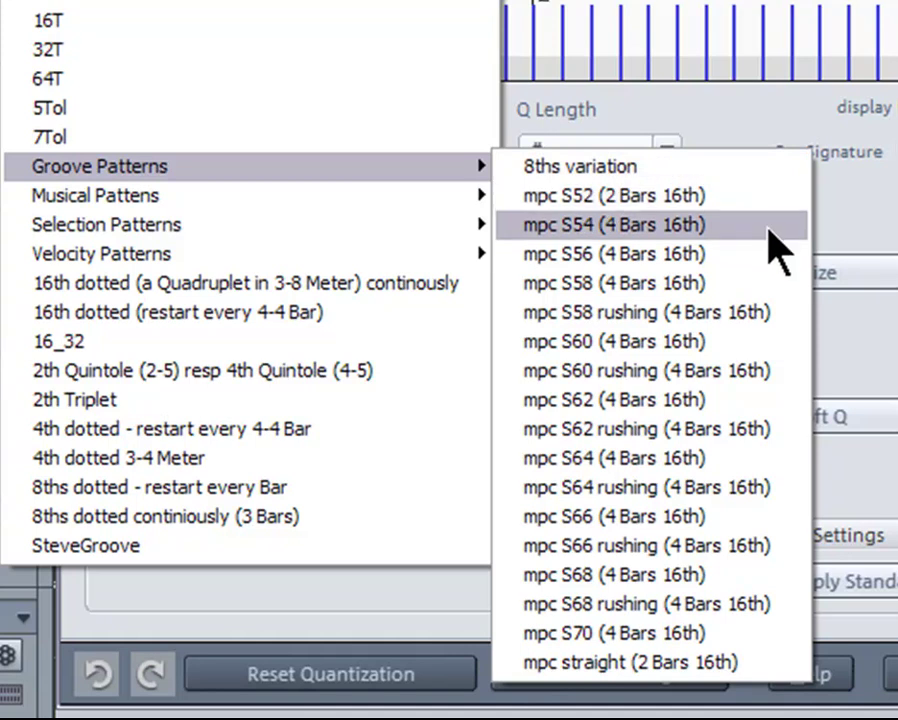
click(735, 516)
click(588, 538)
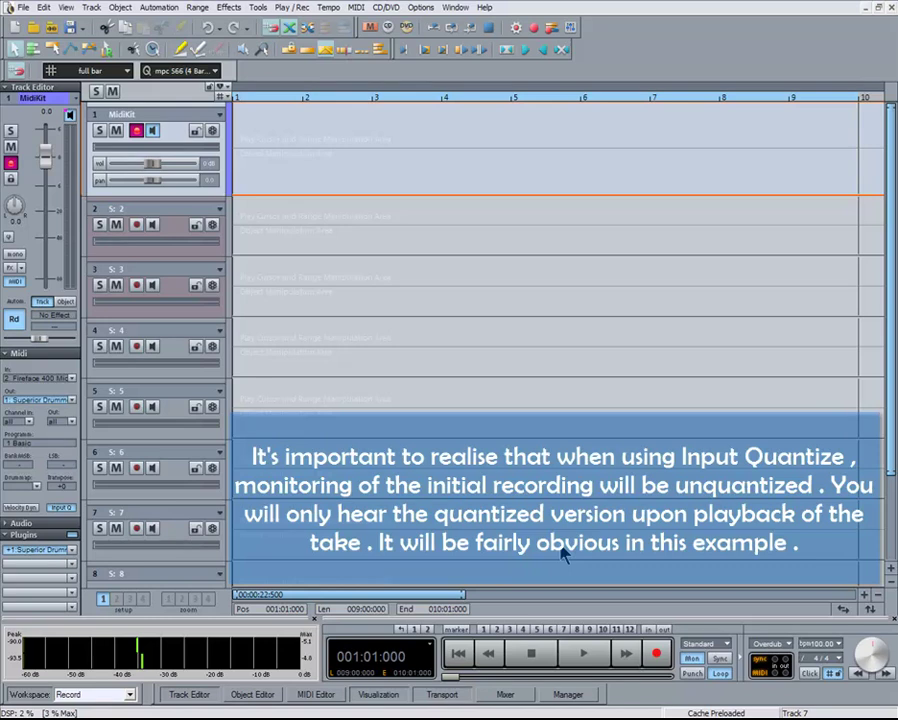
Step: Record a roughly nine-bar drum performance as MIDI Take22 on the MidiKit track
key(r)
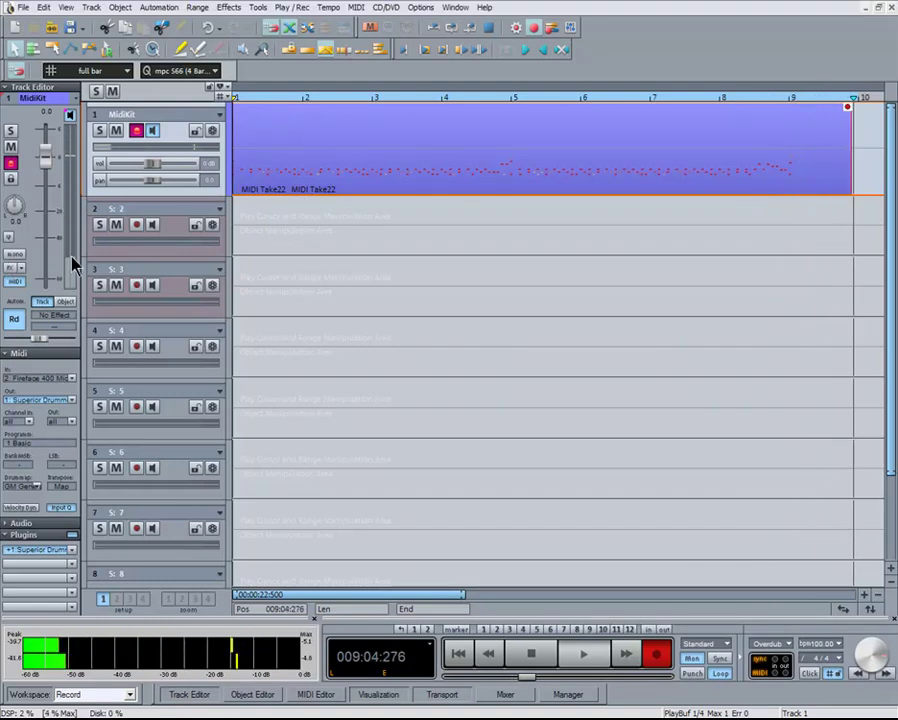
Step: Stop recording and view MIDI Take22's hi-hat, snare and kick rows in the drum editor
click(372, 194)
double_click(372, 194)
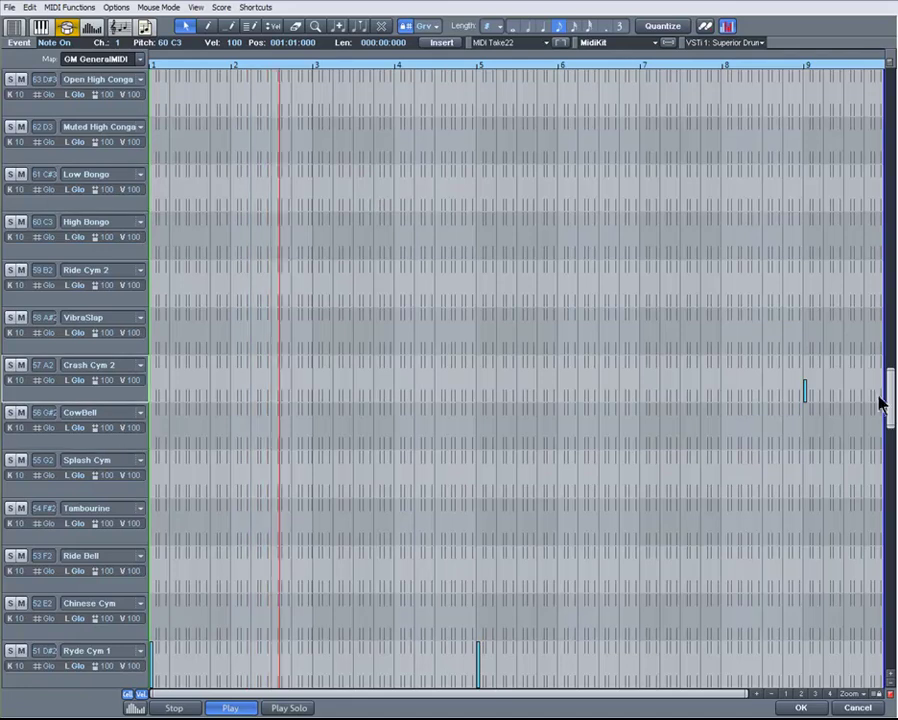
drag(890, 404, 890, 476)
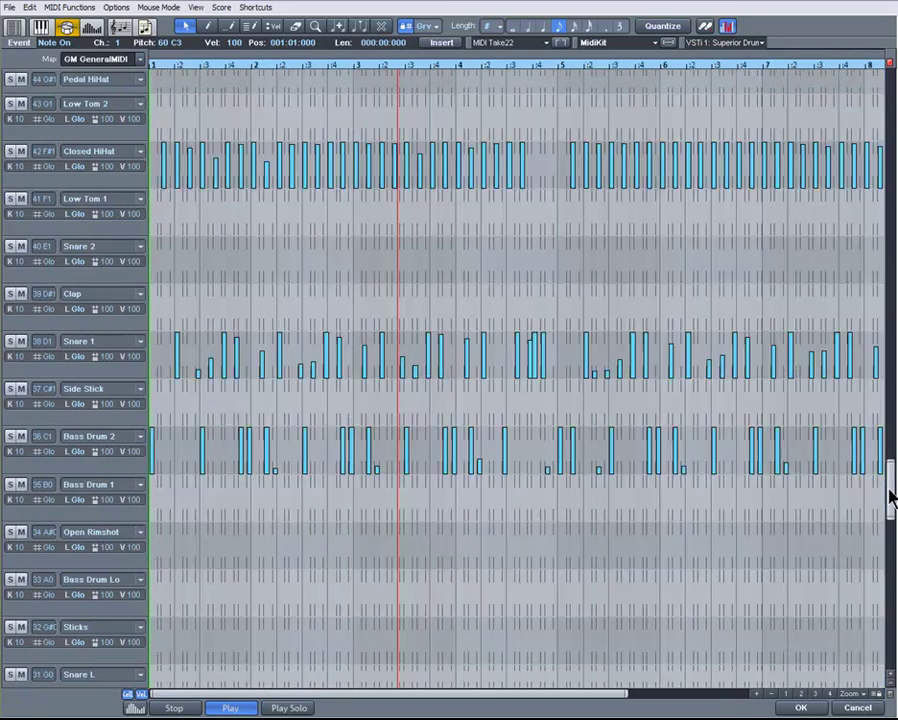
key(ctrl+Right)
key(ctrl+Right)
key(ctrl+Right)
key(ctrl+Right)
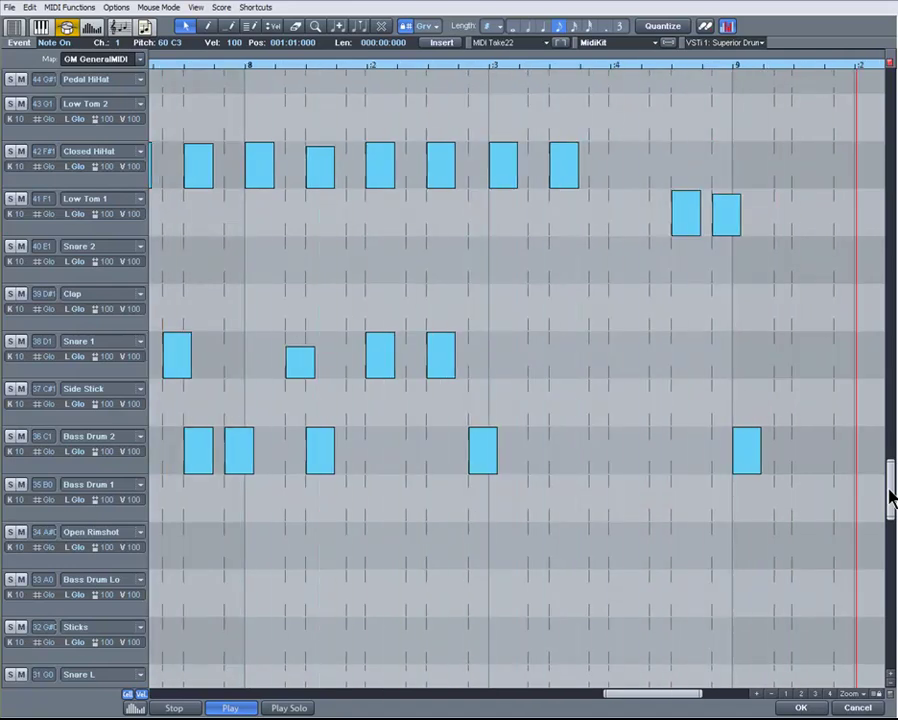
key(space)
key(ctrl+Down)
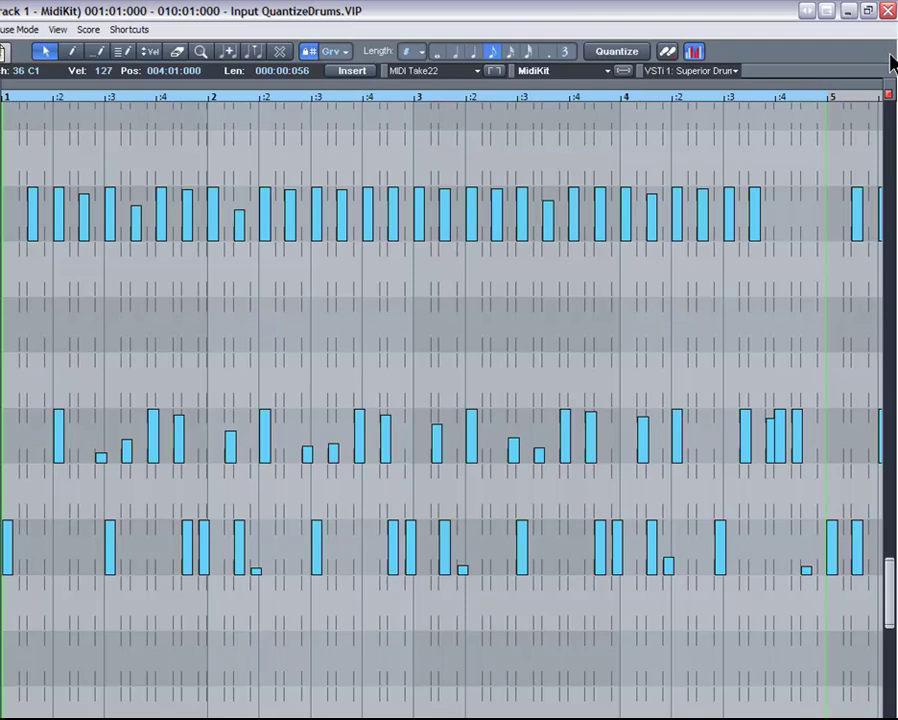
Step: Quantize the drum notes to a 16th-note grid
click(348, 52)
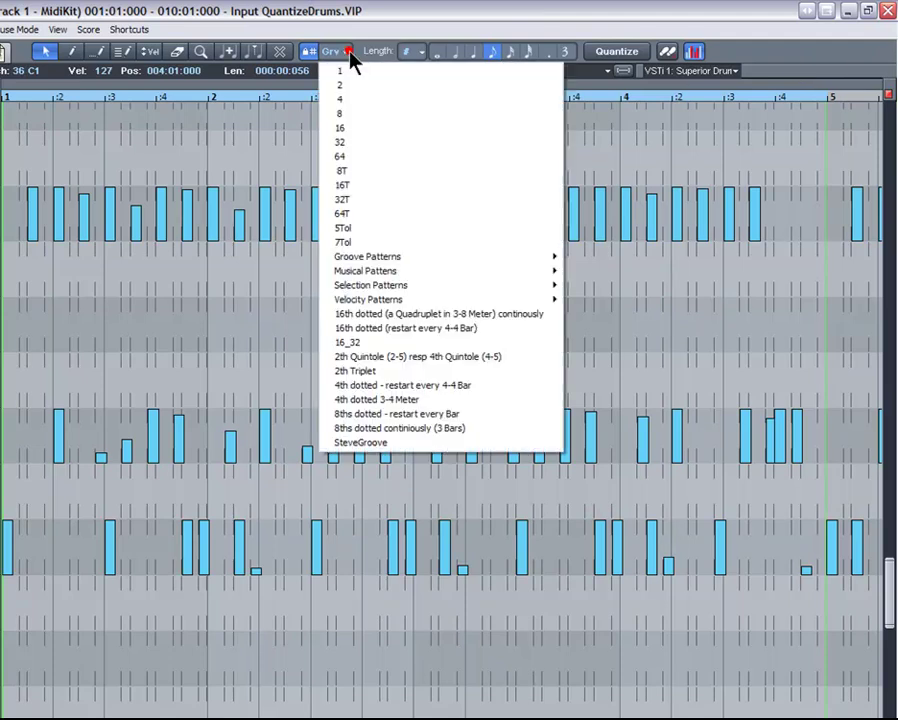
click(351, 131)
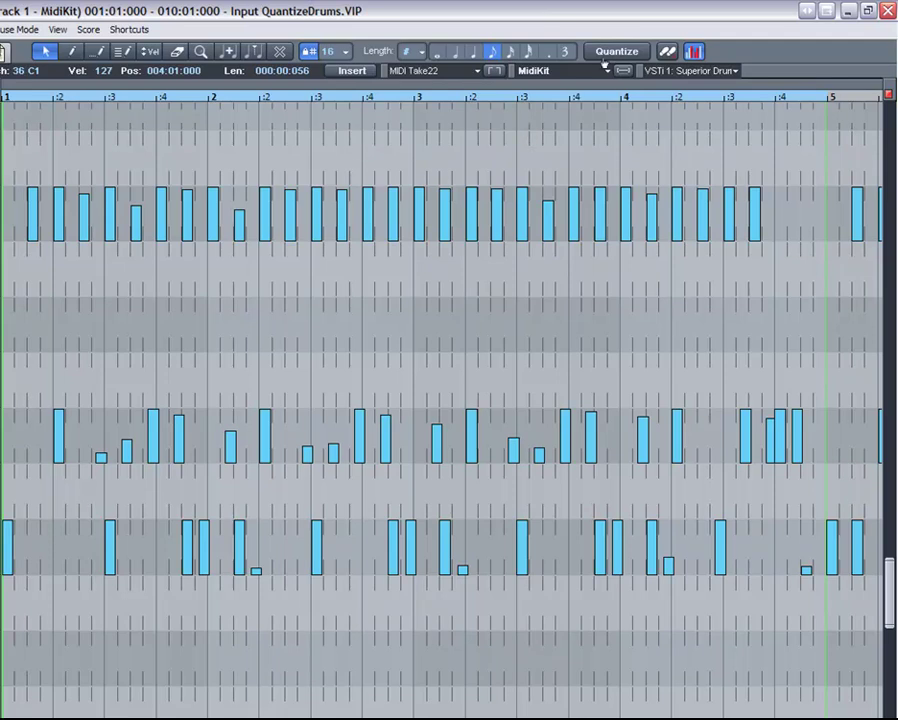
click(606, 52)
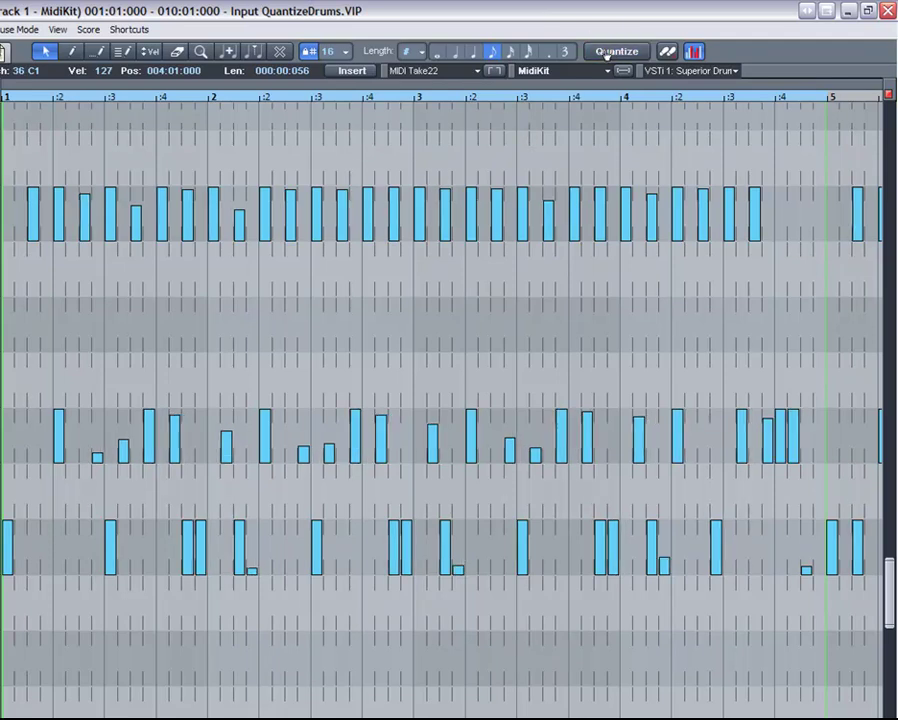
Step: Regroove the drum notes with the mpc S58 (4 Bars 16th) groove pattern
click(347, 52)
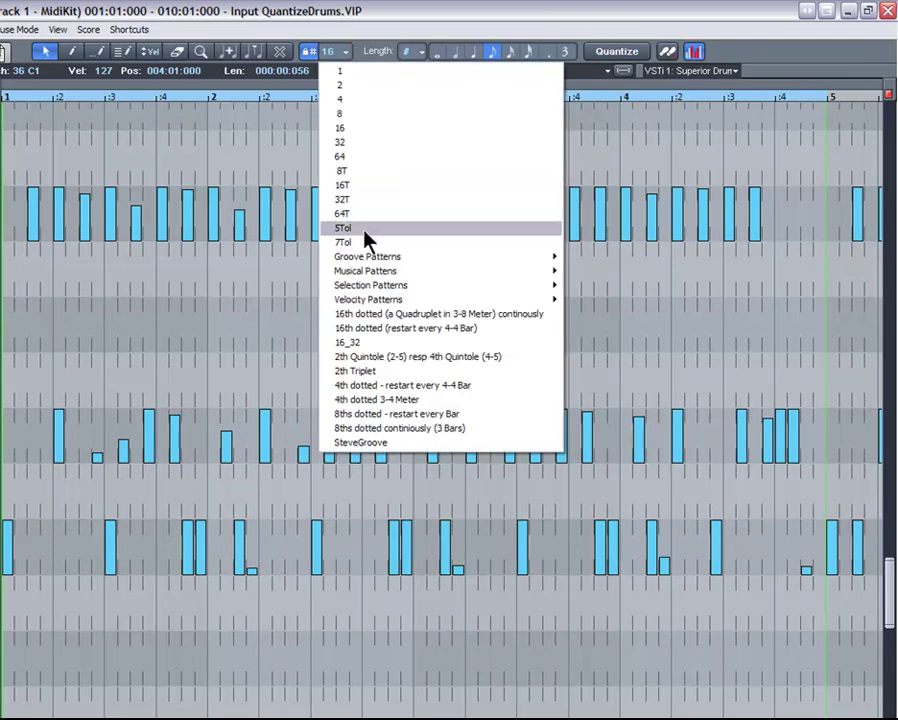
mouse_move(362, 258)
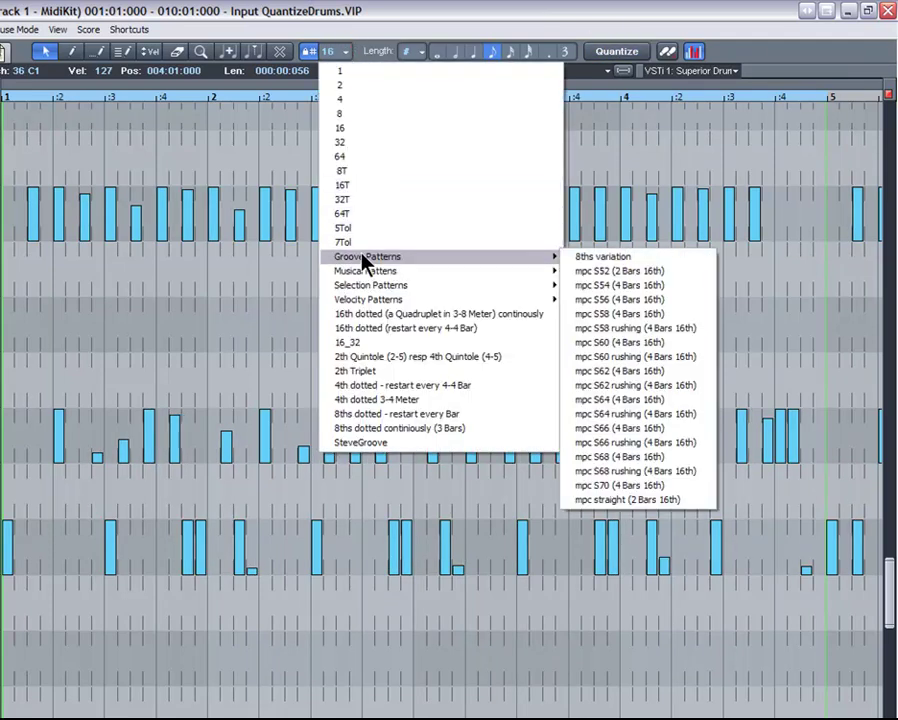
click(617, 272)
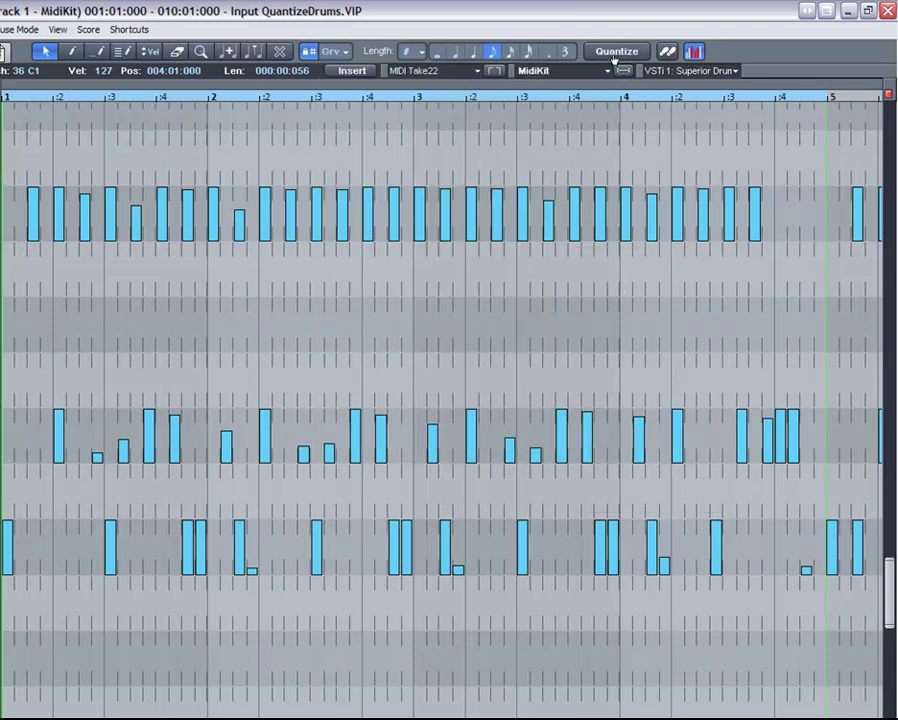
click(346, 52)
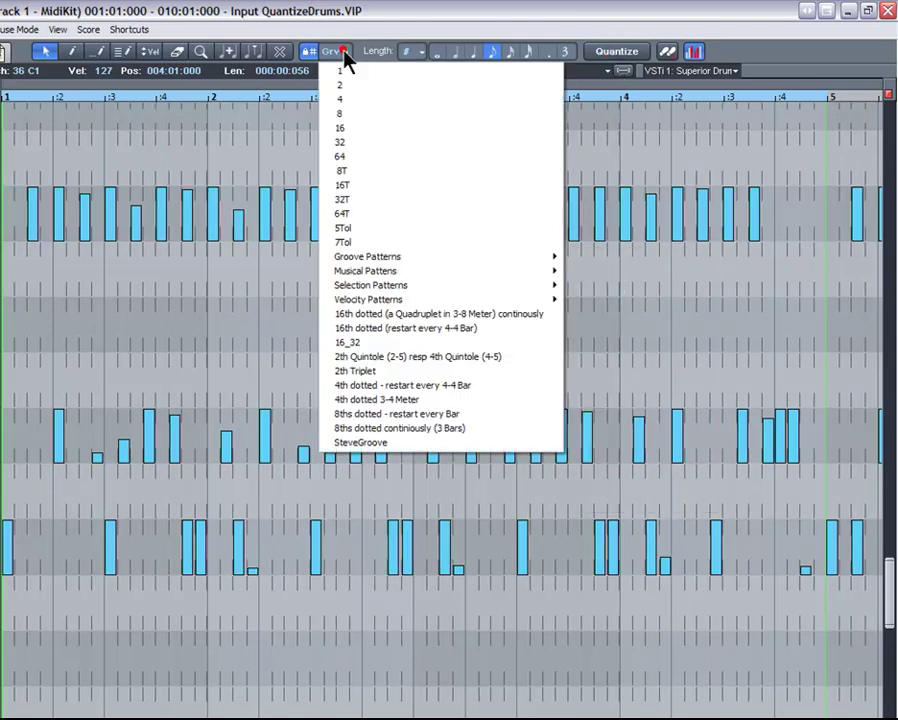
mouse_move(451, 257)
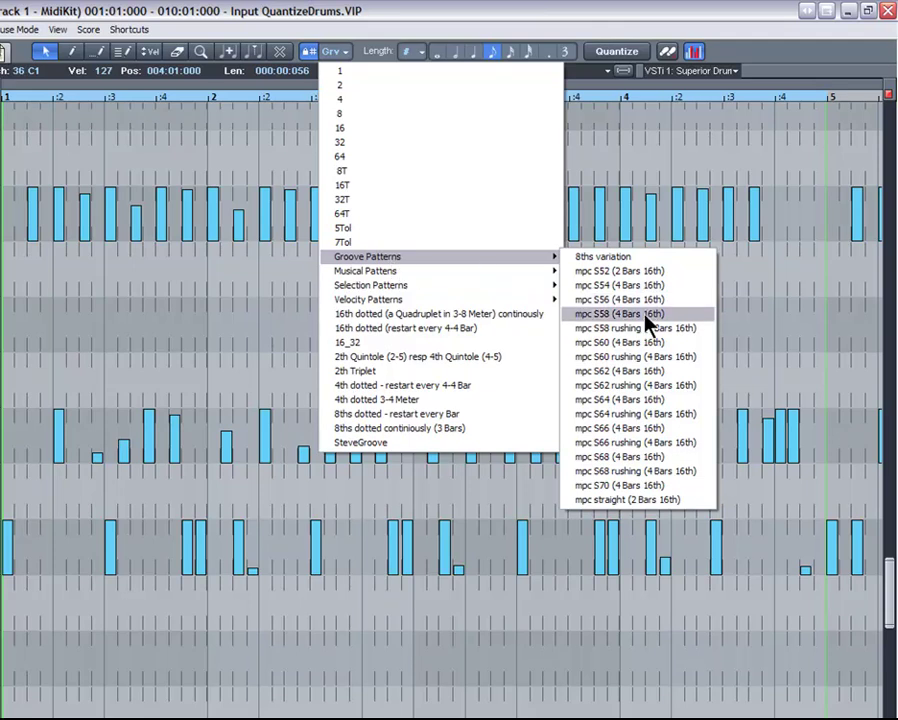
click(597, 314)
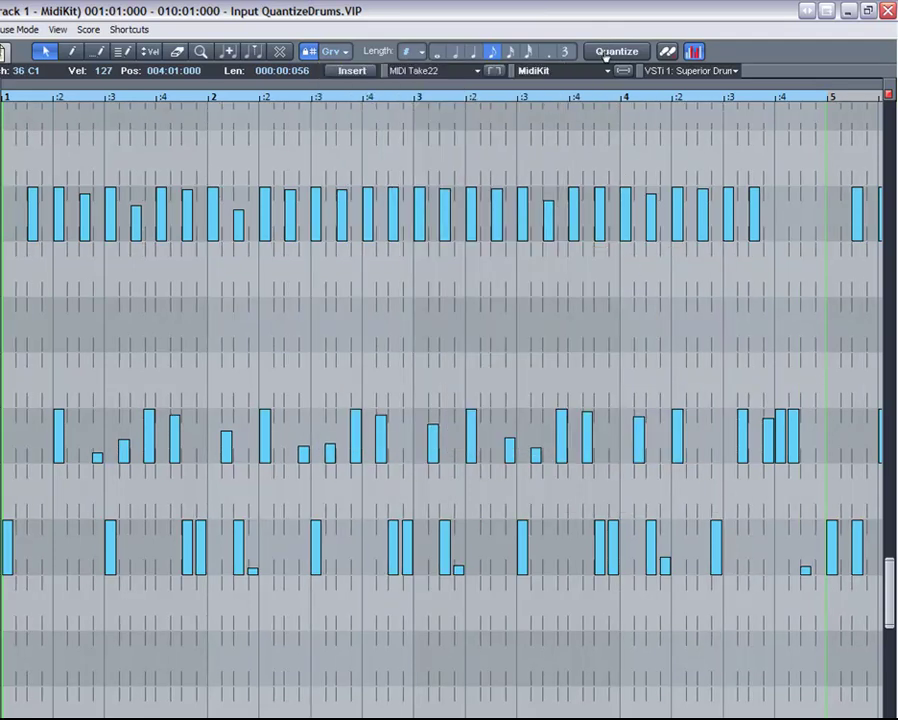
click(605, 53)
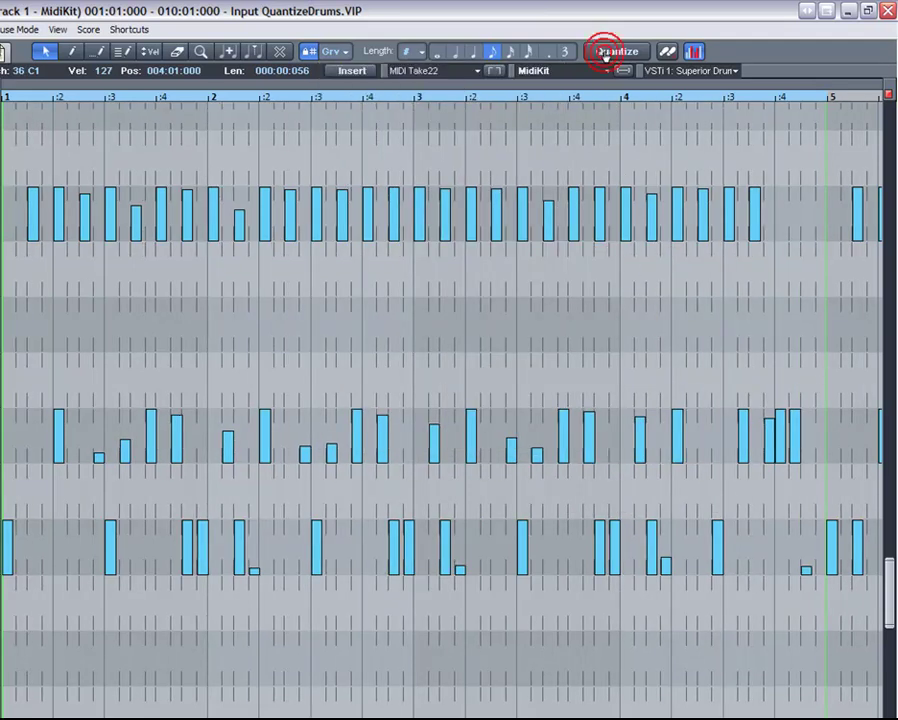
Step: Regroove the drum notes with the mpc S60 rushing (4 Bars 16th) pattern
click(340, 52)
mouse_move(455, 260)
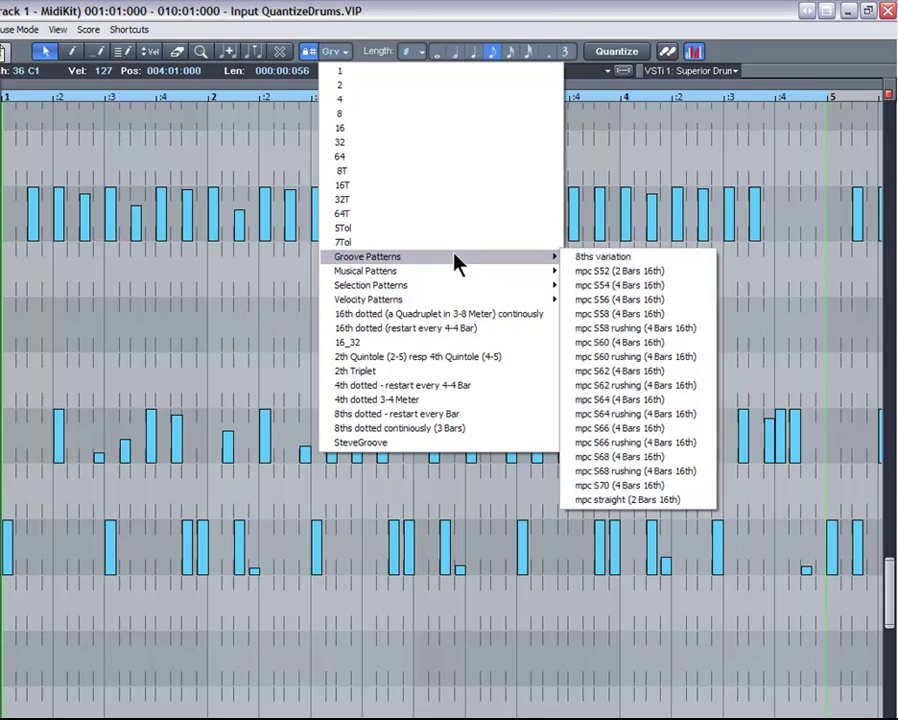
click(637, 357)
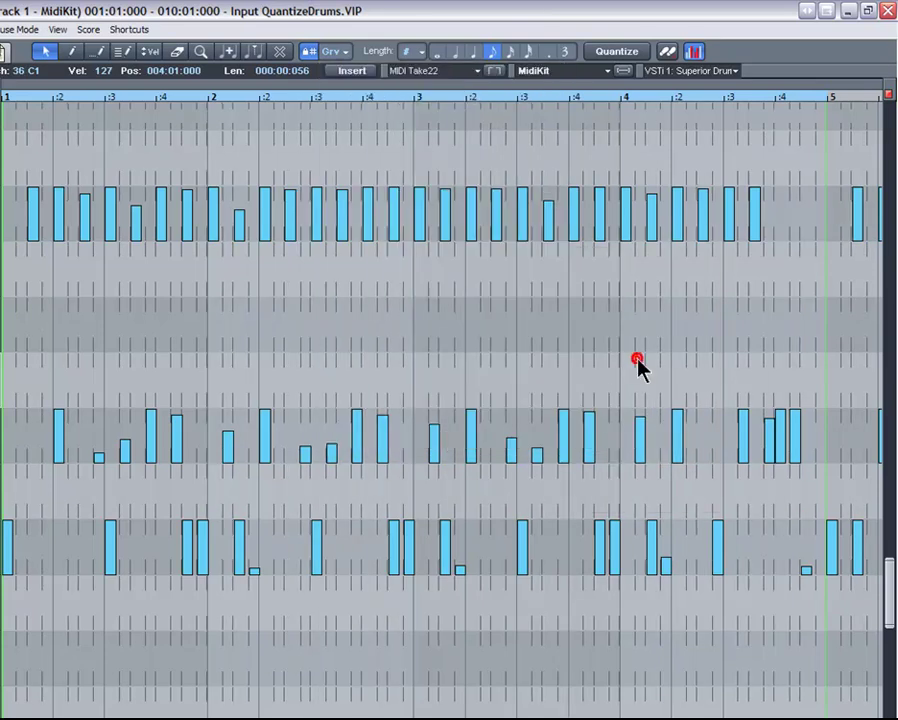
click(614, 52)
Step: Draw four Bass Drum 2 hits: bar 1, beat 2 of bars 2–3, beat 3 of bar 4
key(space)
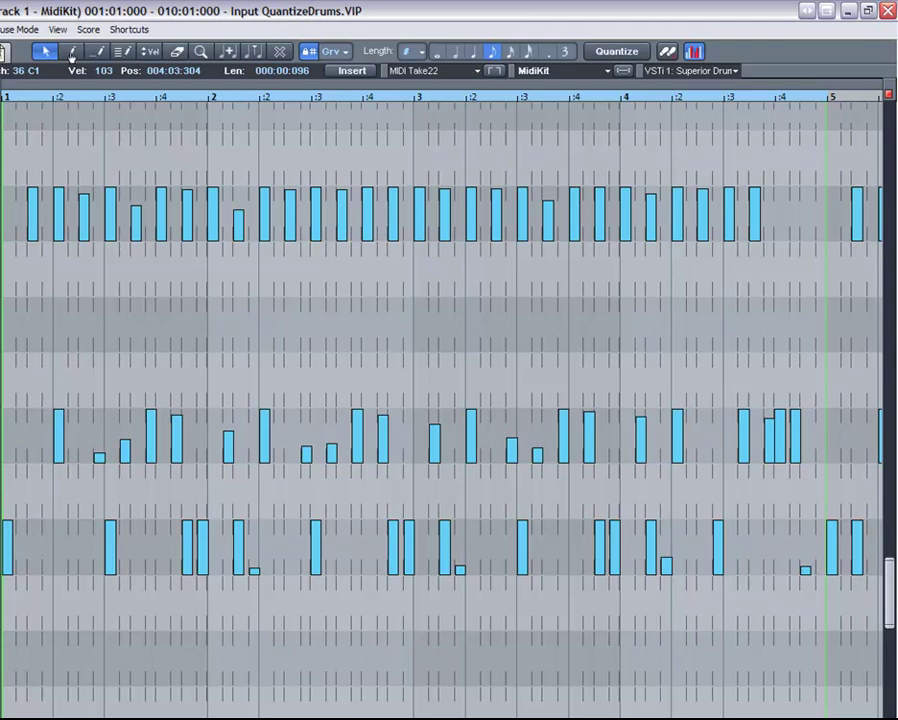
click(73, 526)
click(281, 526)
click(279, 525)
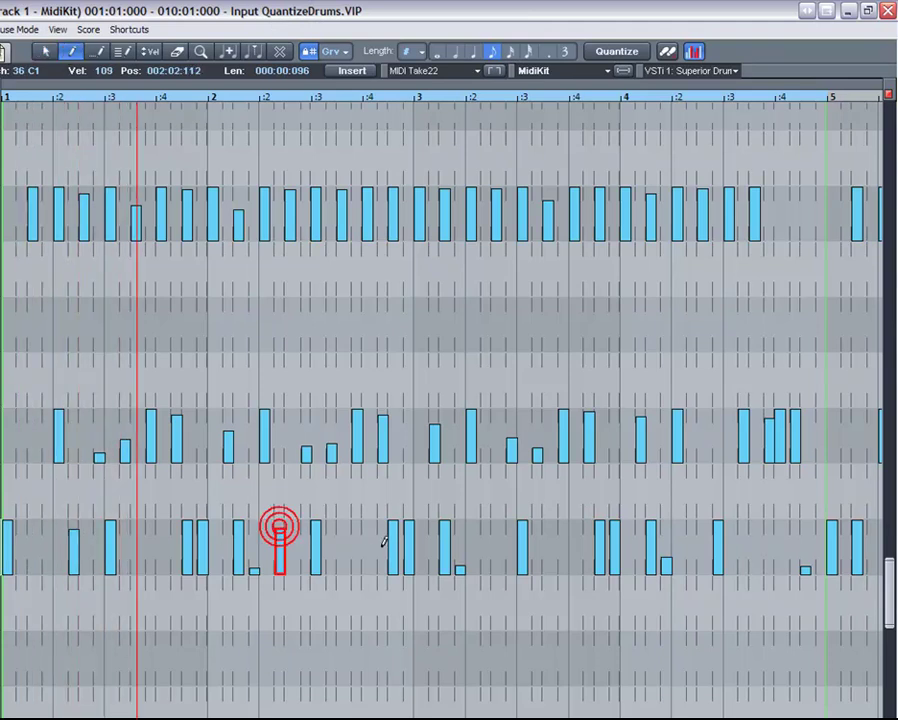
click(486, 527)
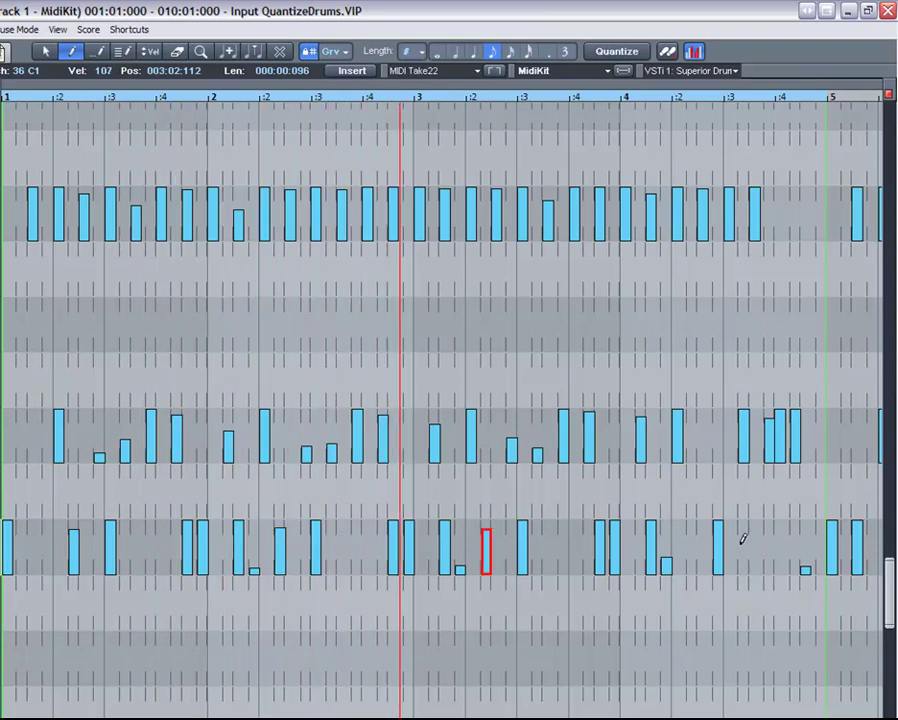
click(767, 530)
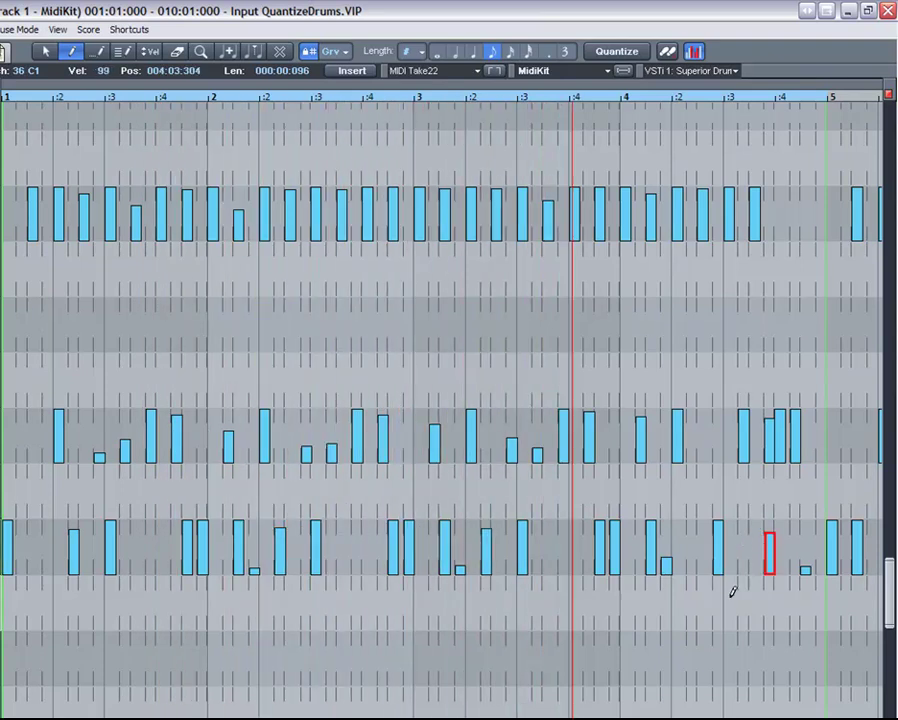